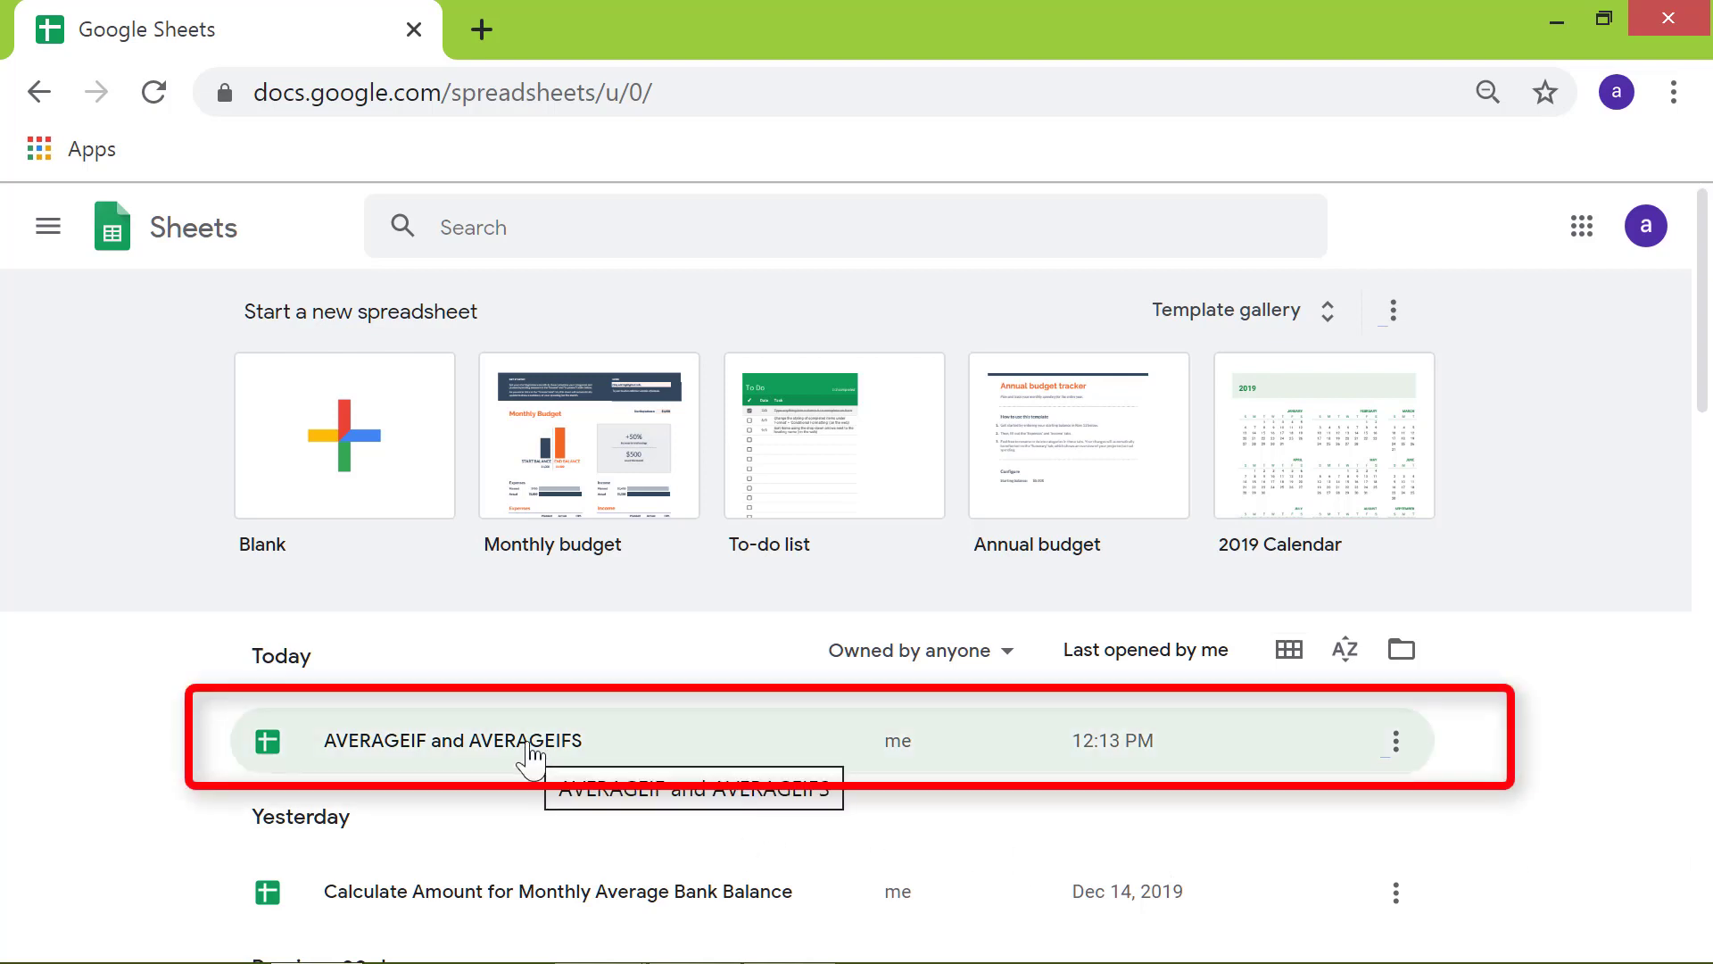
# - Open the 'AVERAGEIF and AVERAGEIFS' spreadsheet from today's recent files
pyautogui.click(529, 757)
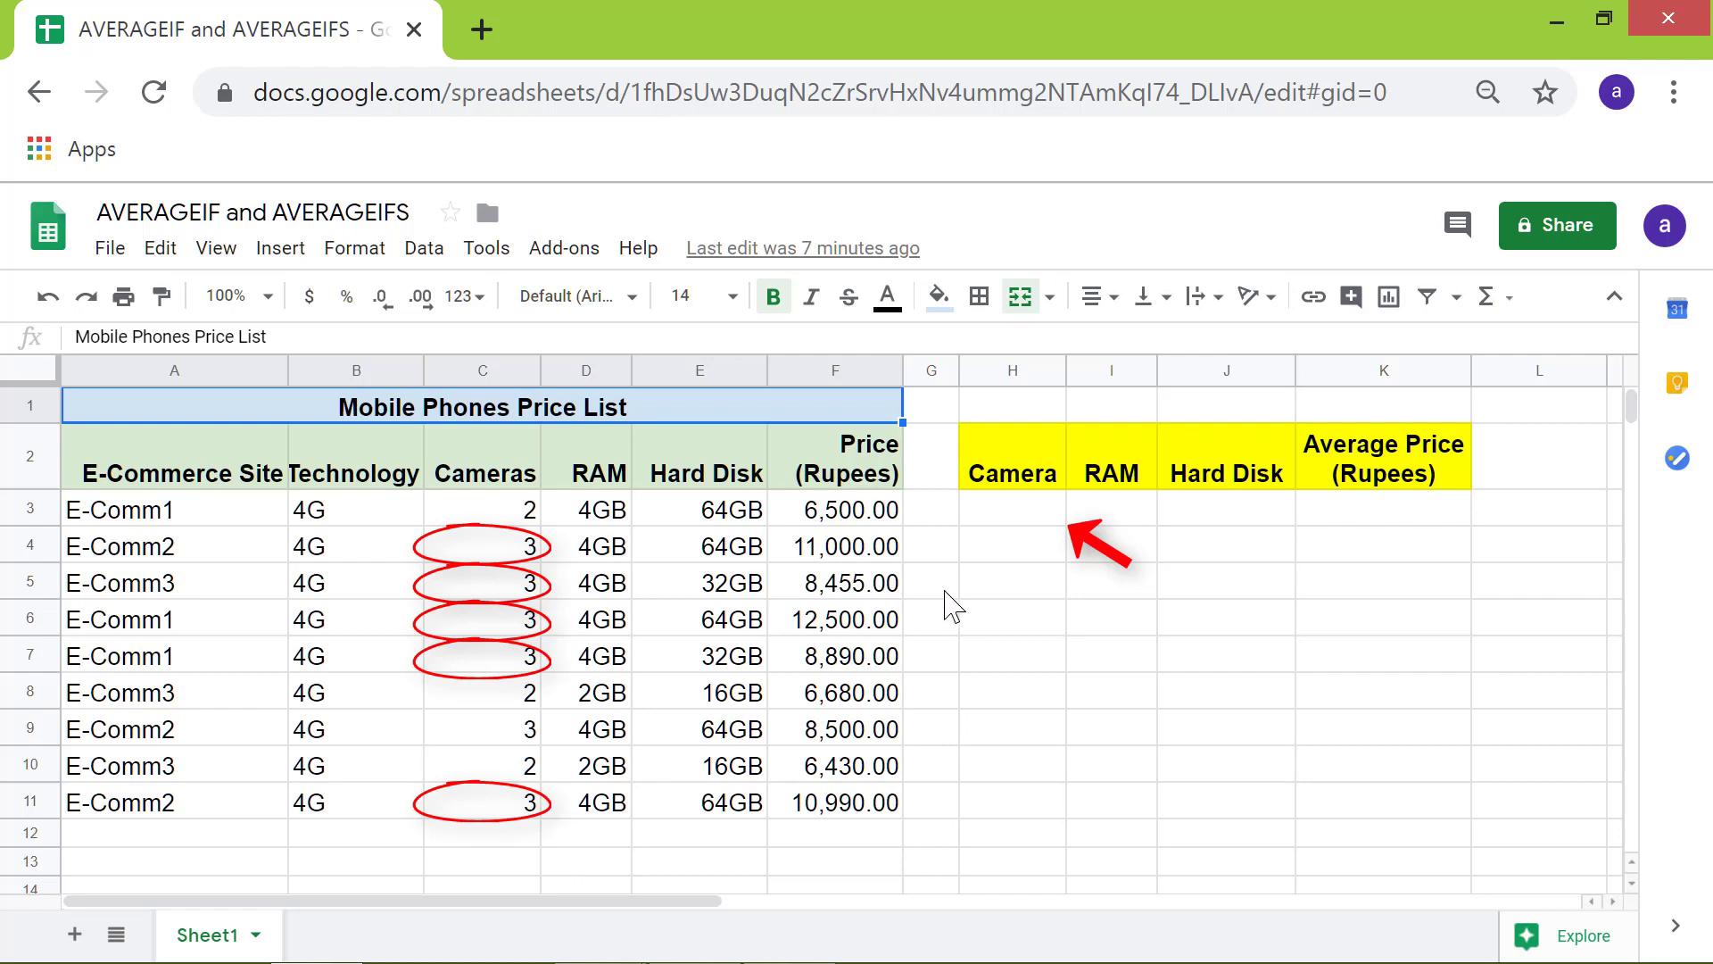
# - Enter 3 as the camera criterion in H3
pyautogui.click(1009, 516)
pyautogui.write('3')
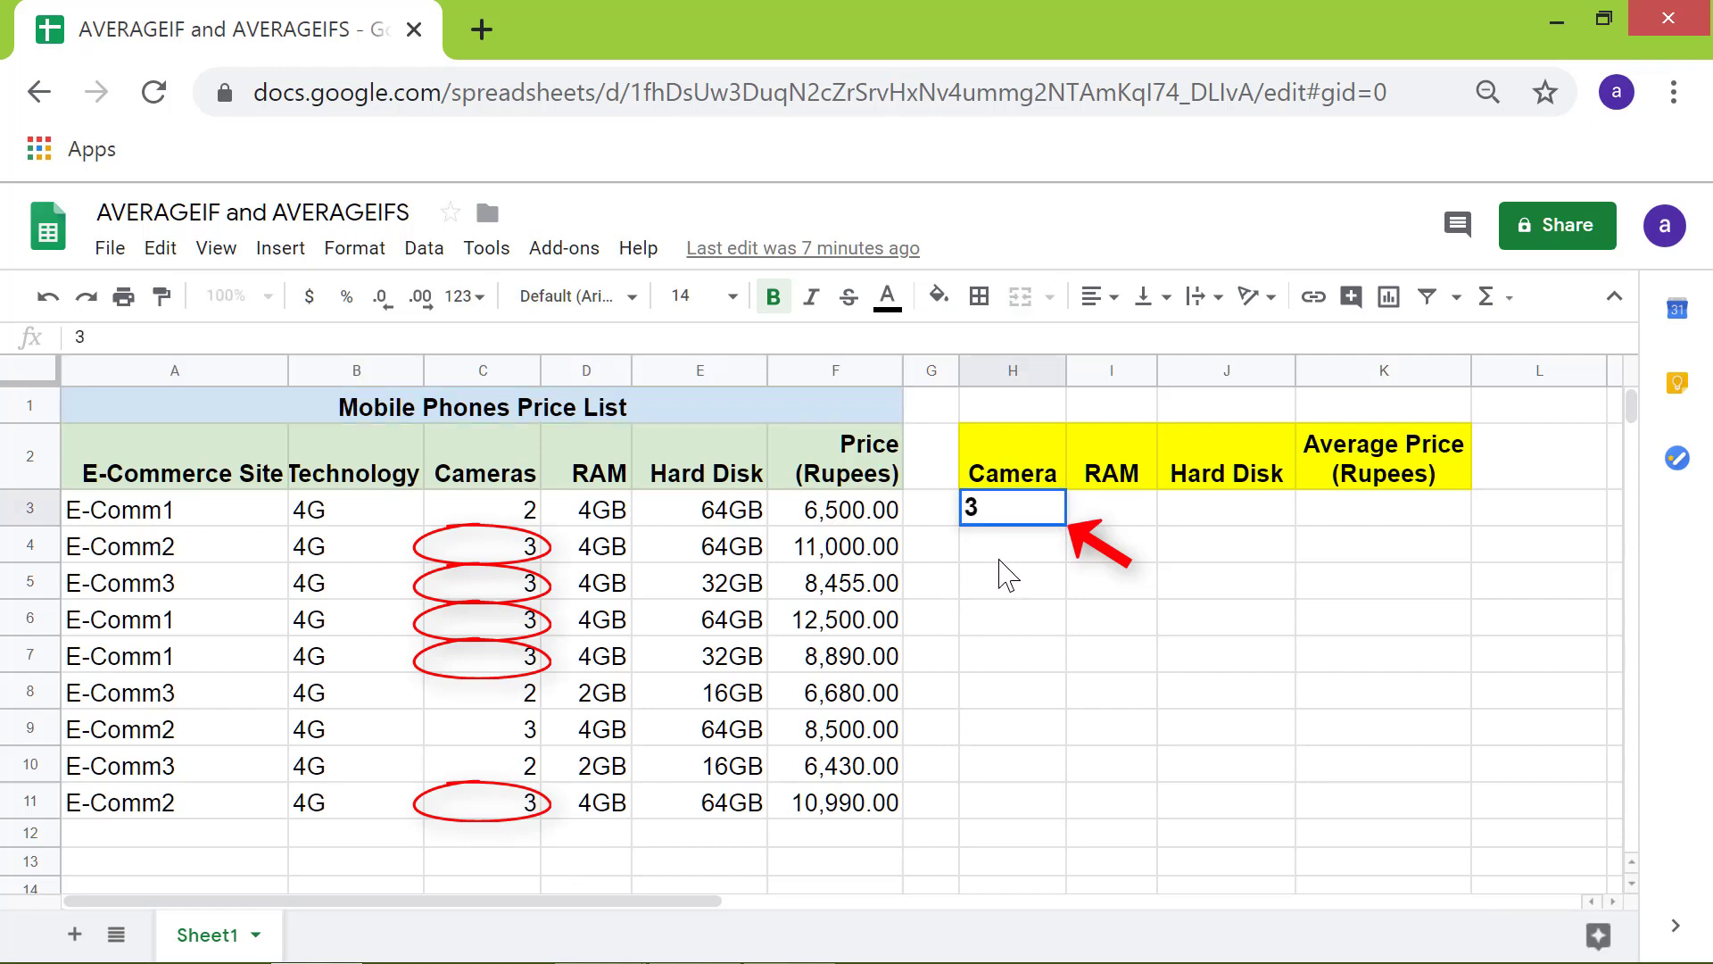
pyautogui.press('Return')
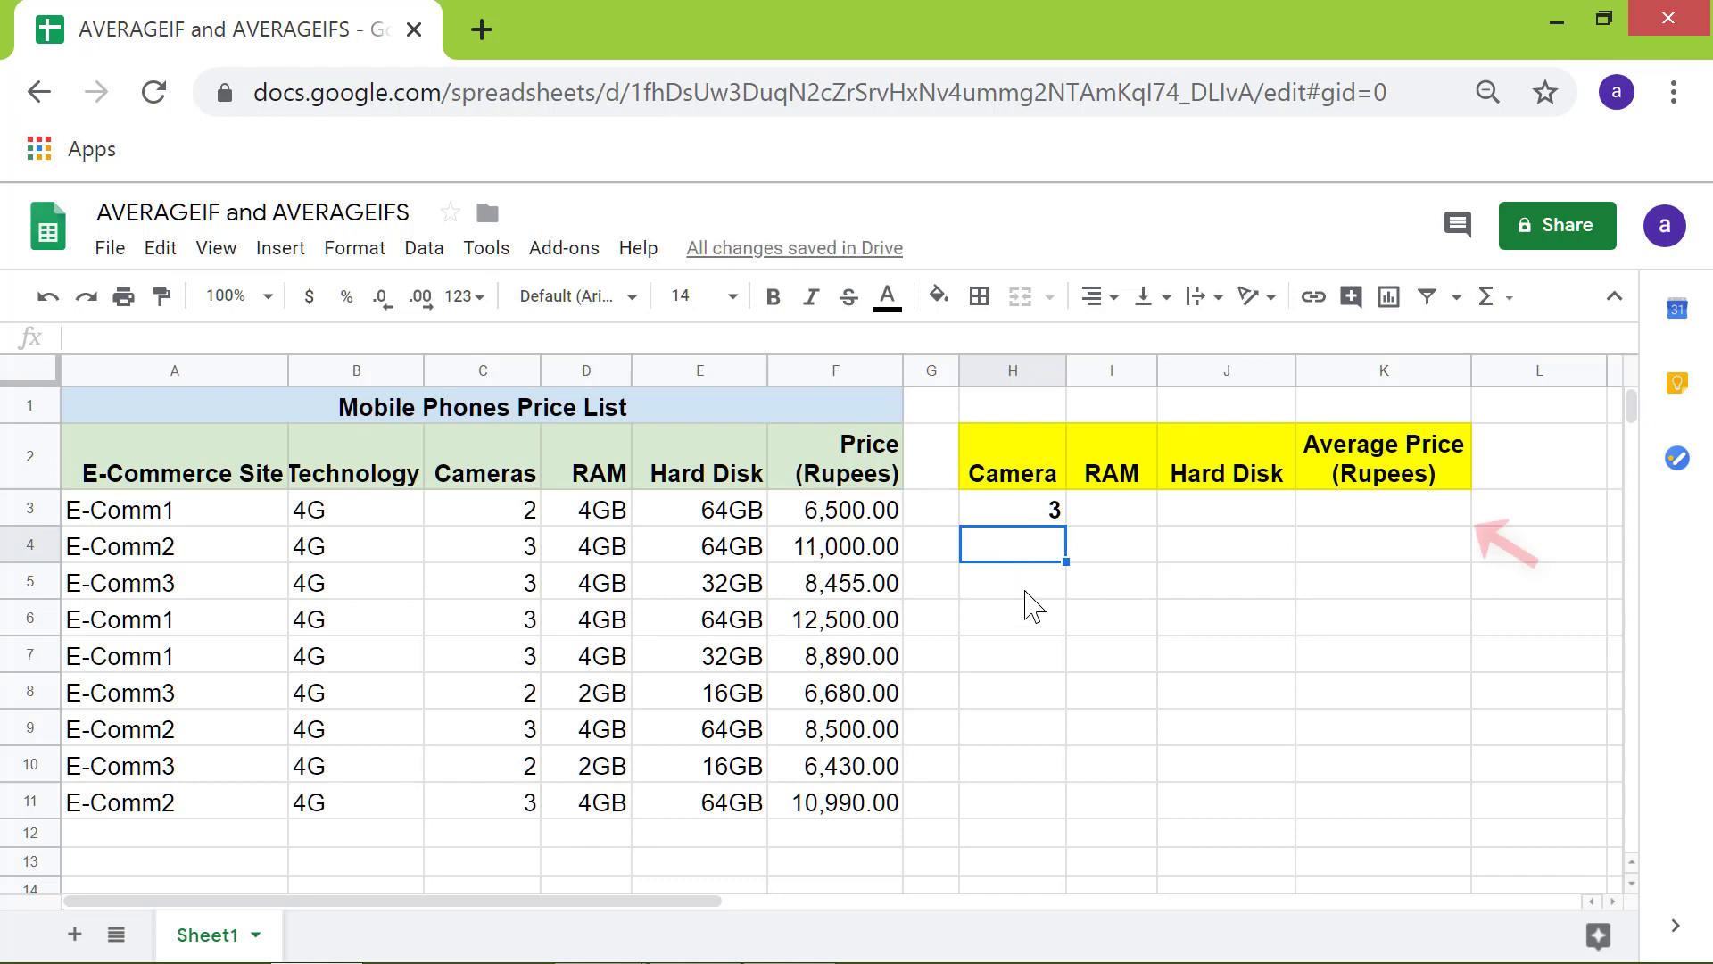
# - Enter =AVERAGEIF(C3:C11,H3,F3:F11) in K3 to average prices for 3-camera phones
pyautogui.click(1310, 510)
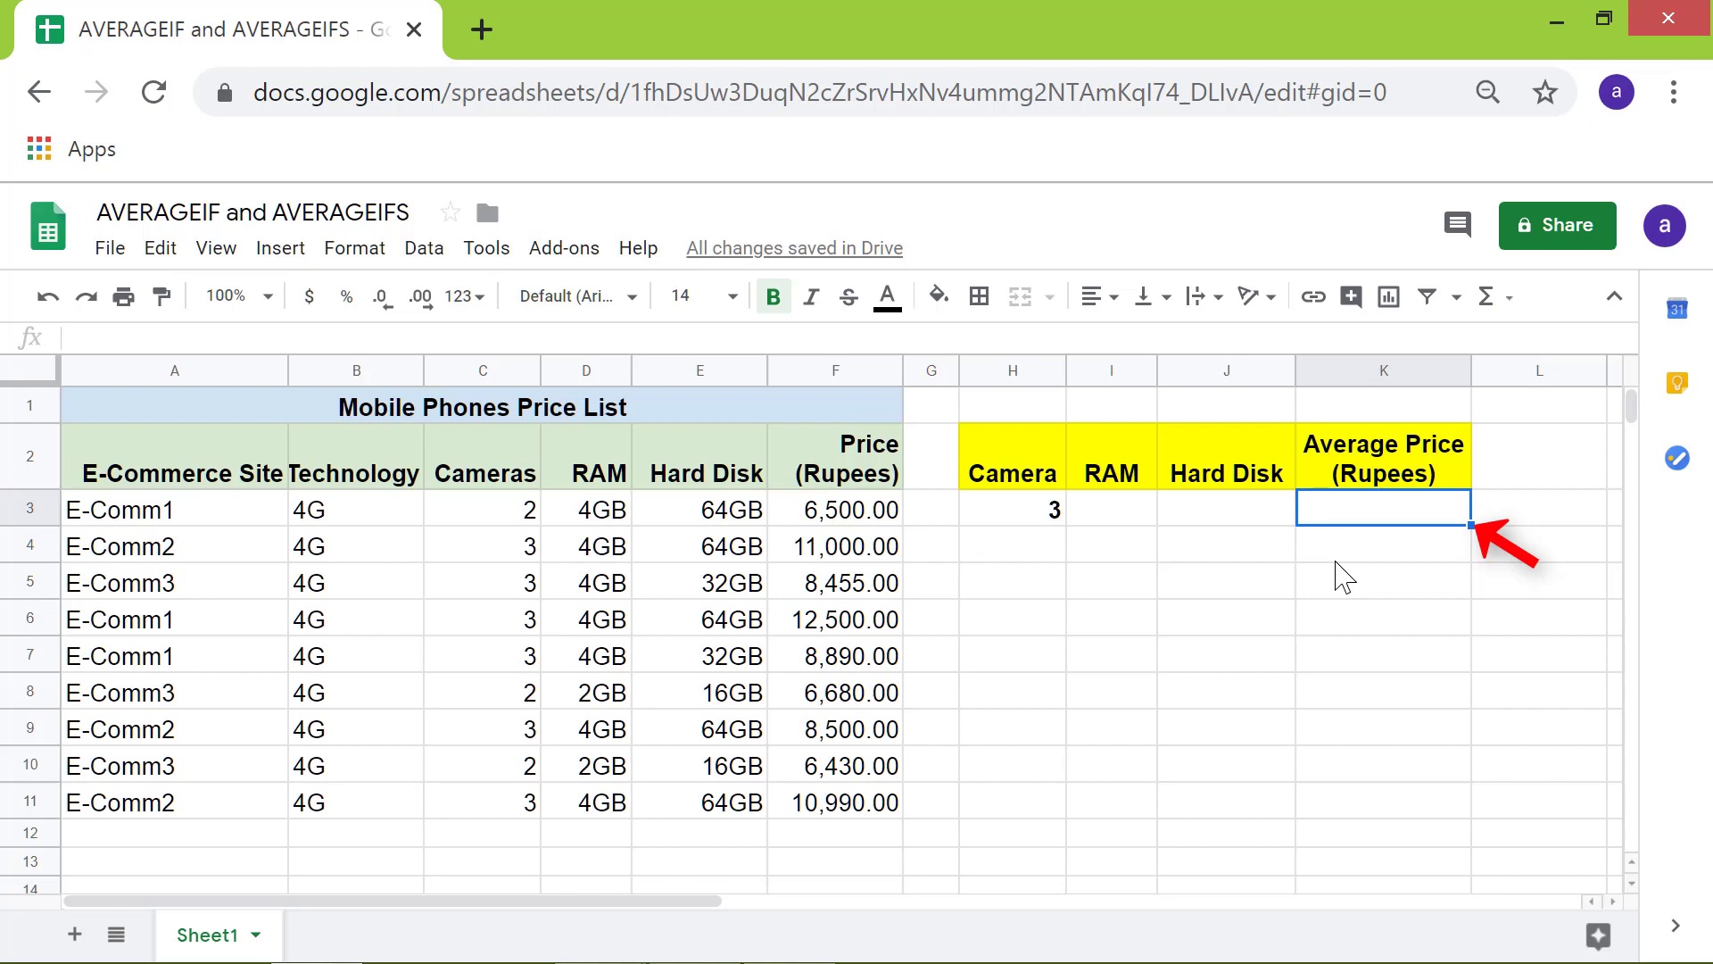
pyautogui.write('=')
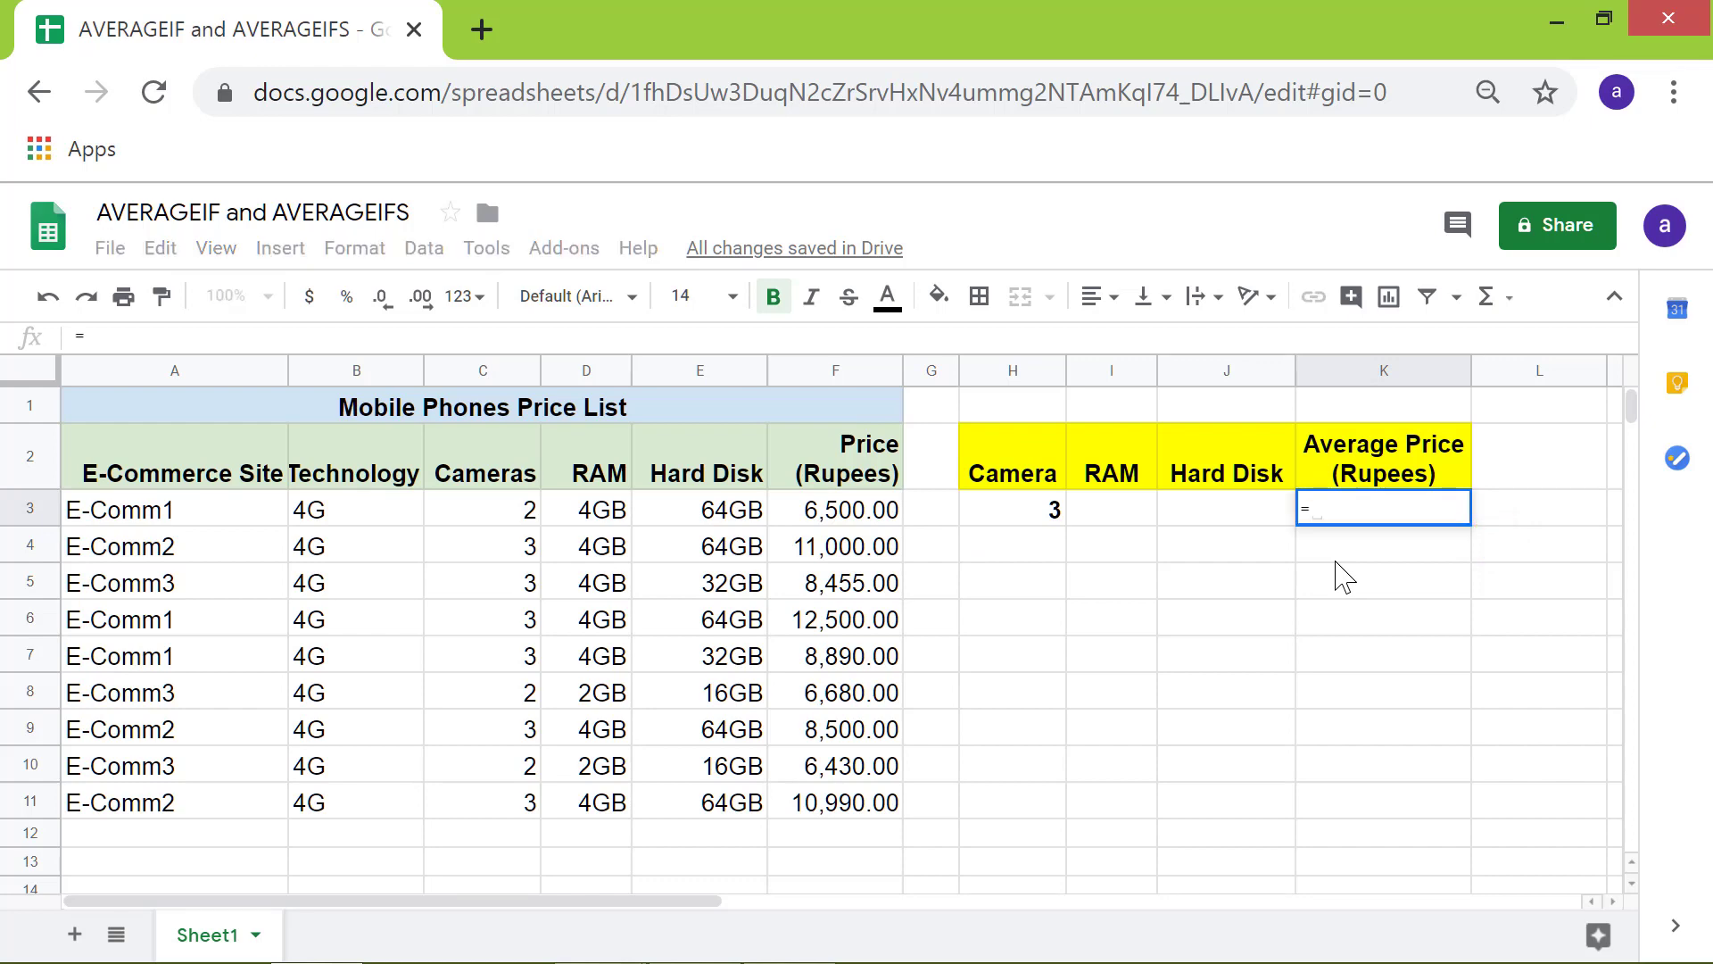
pyautogui.write('ave')
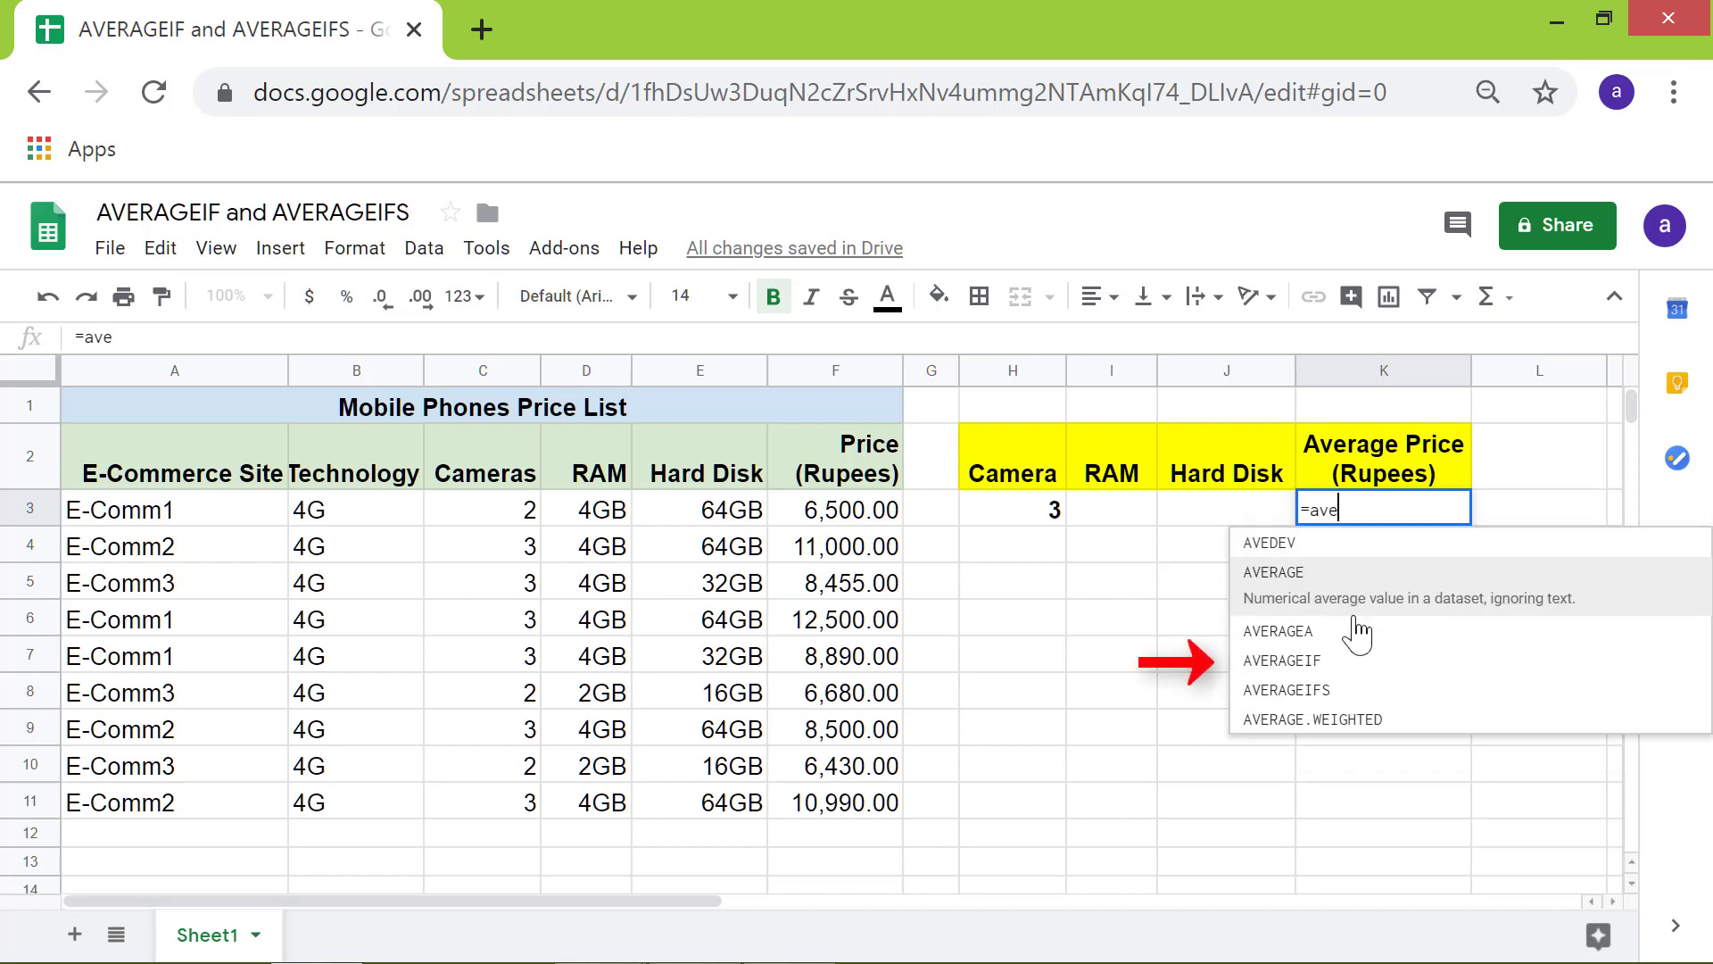
pyautogui.click(1383, 665)
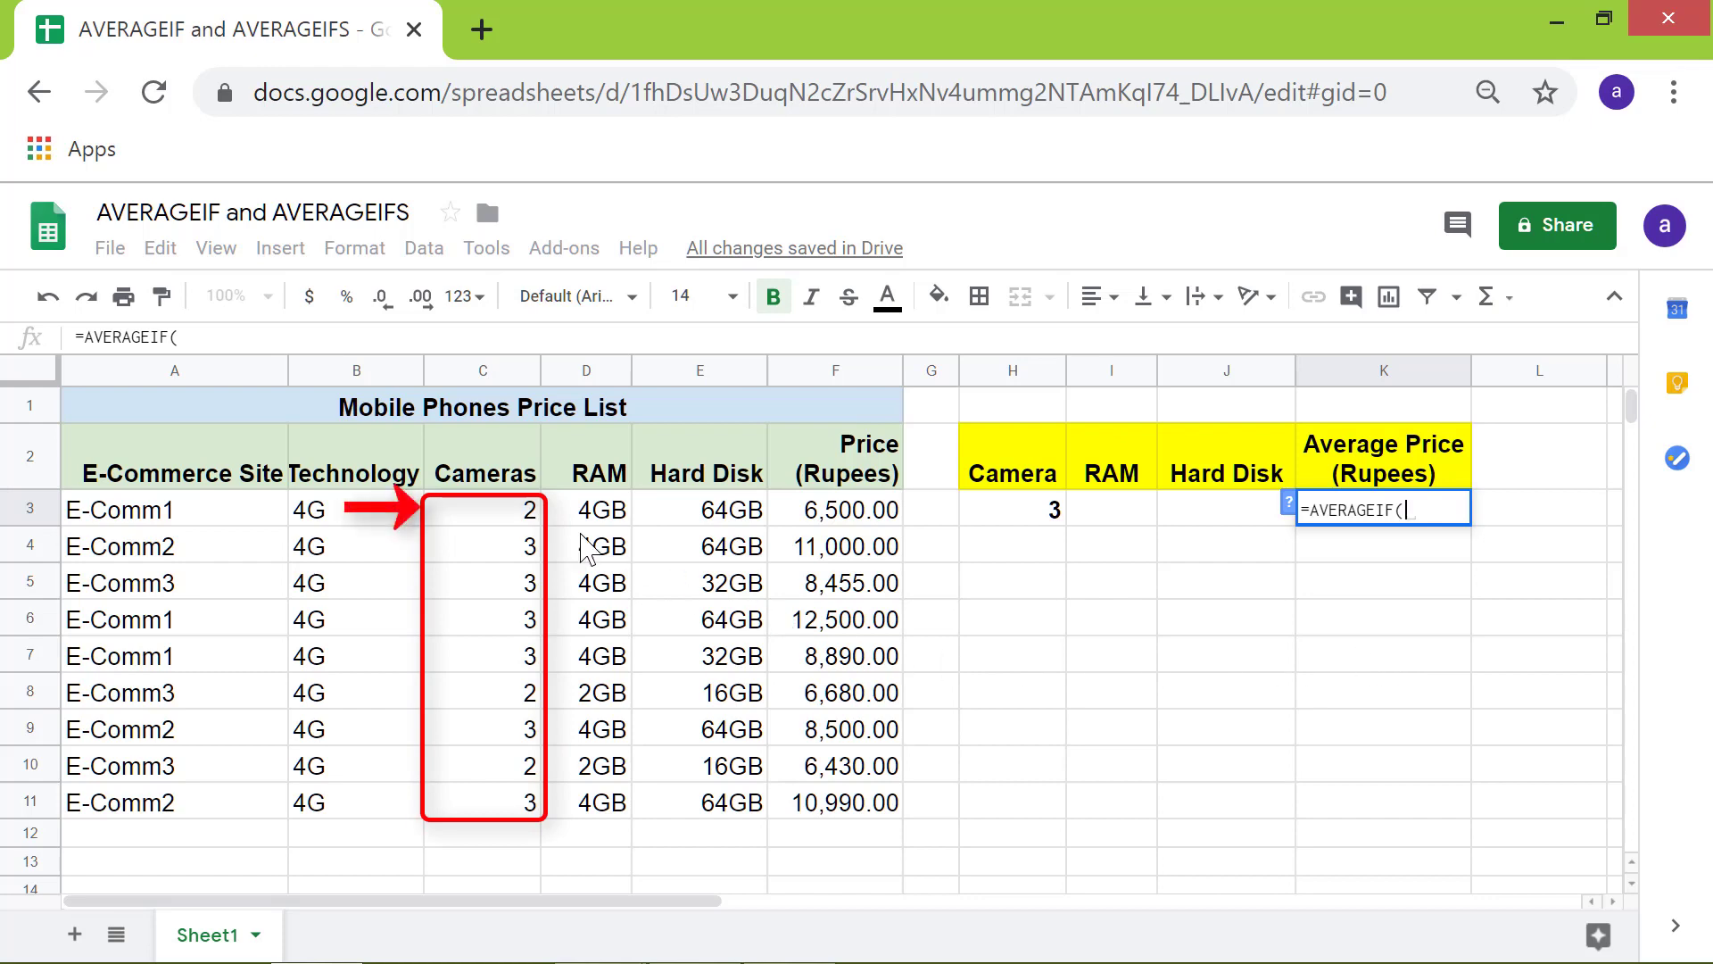
pyautogui.click(533, 513)
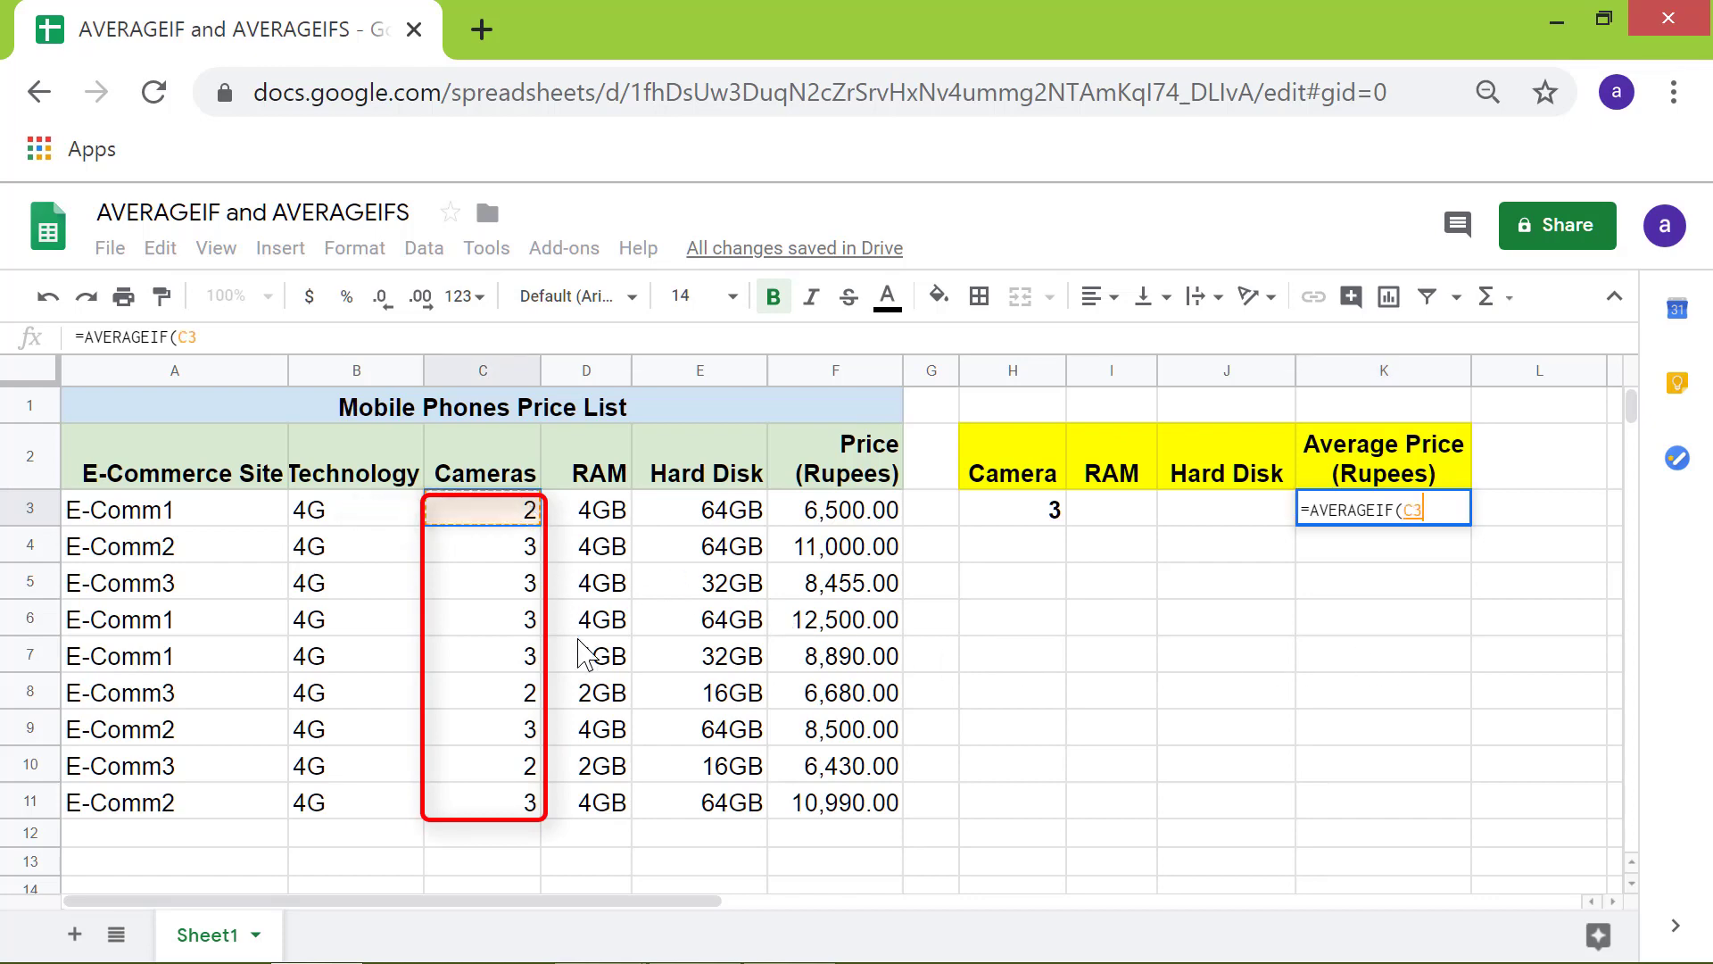
pyautogui.keyDown('shift'); pyautogui.click(527, 805); pyautogui.keyUp('shift')
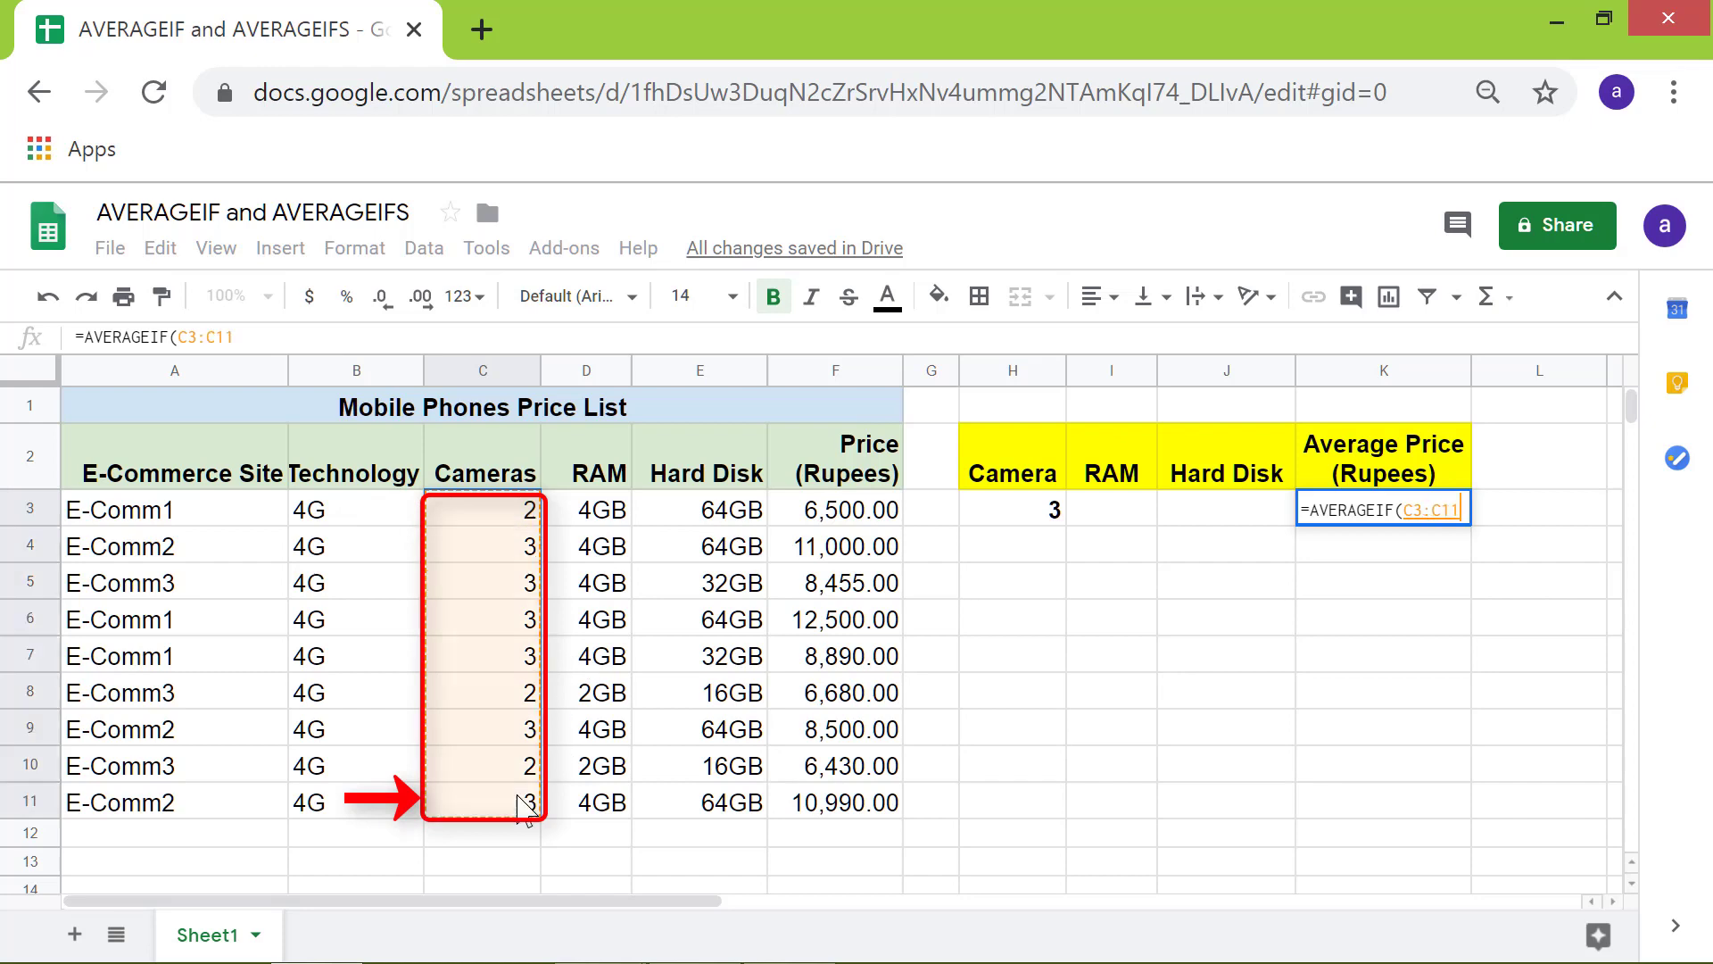
pyautogui.write(',')
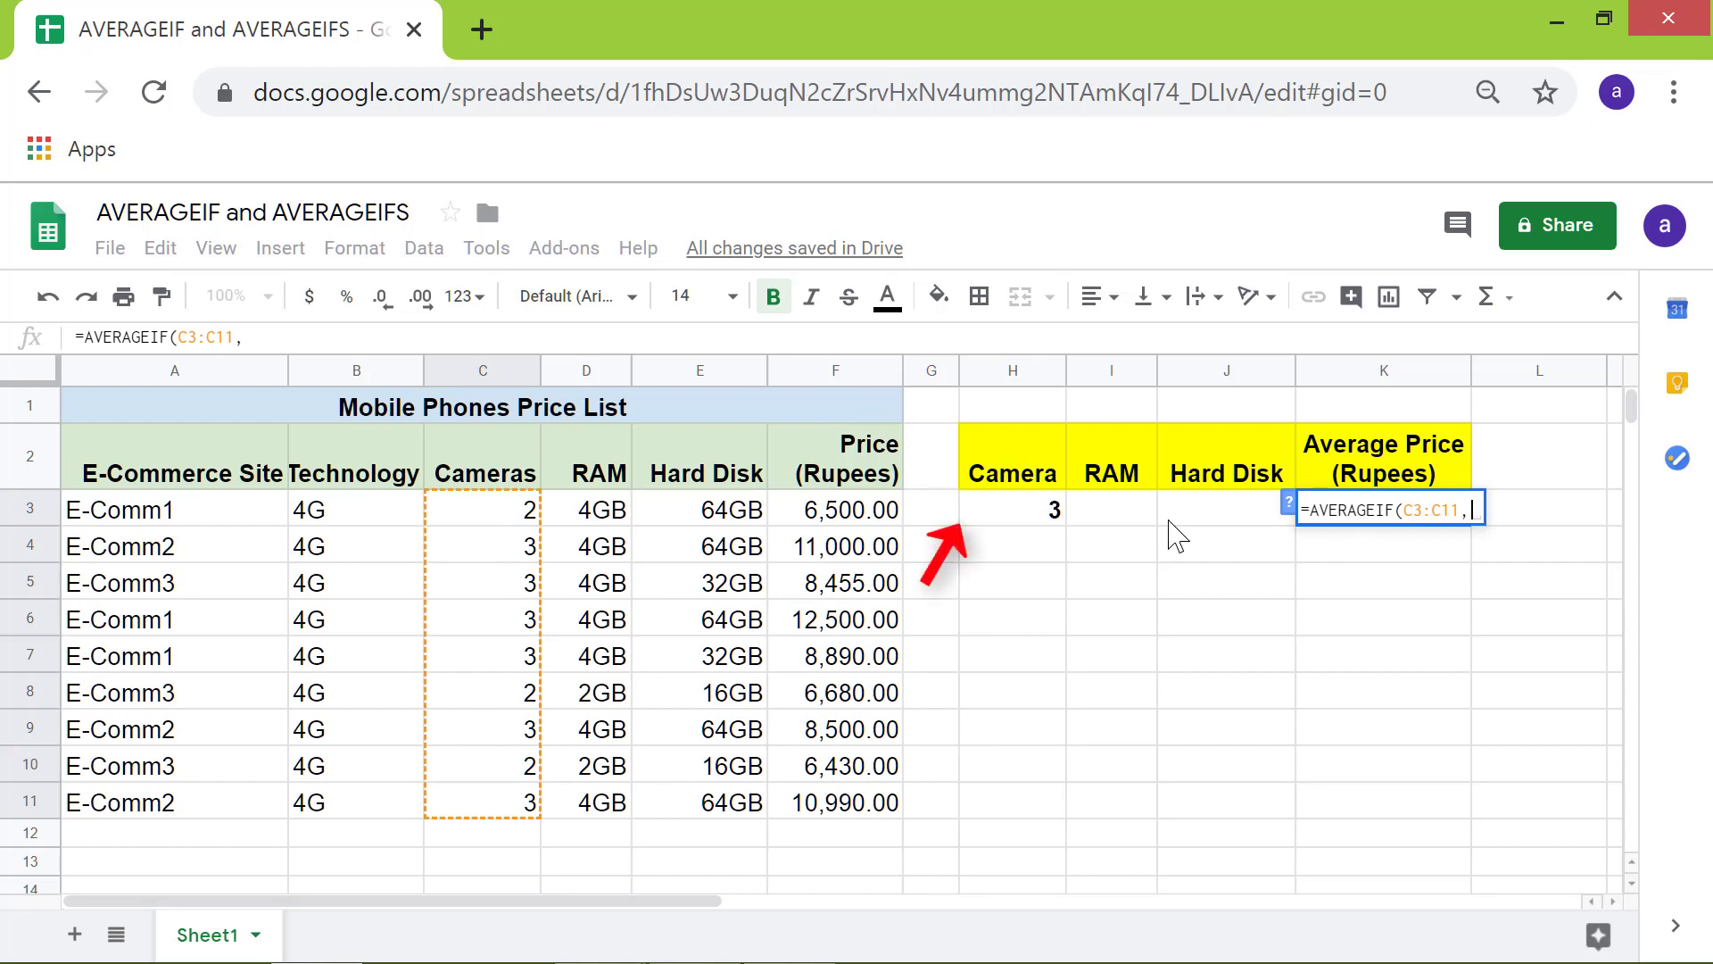
pyautogui.click(1041, 510)
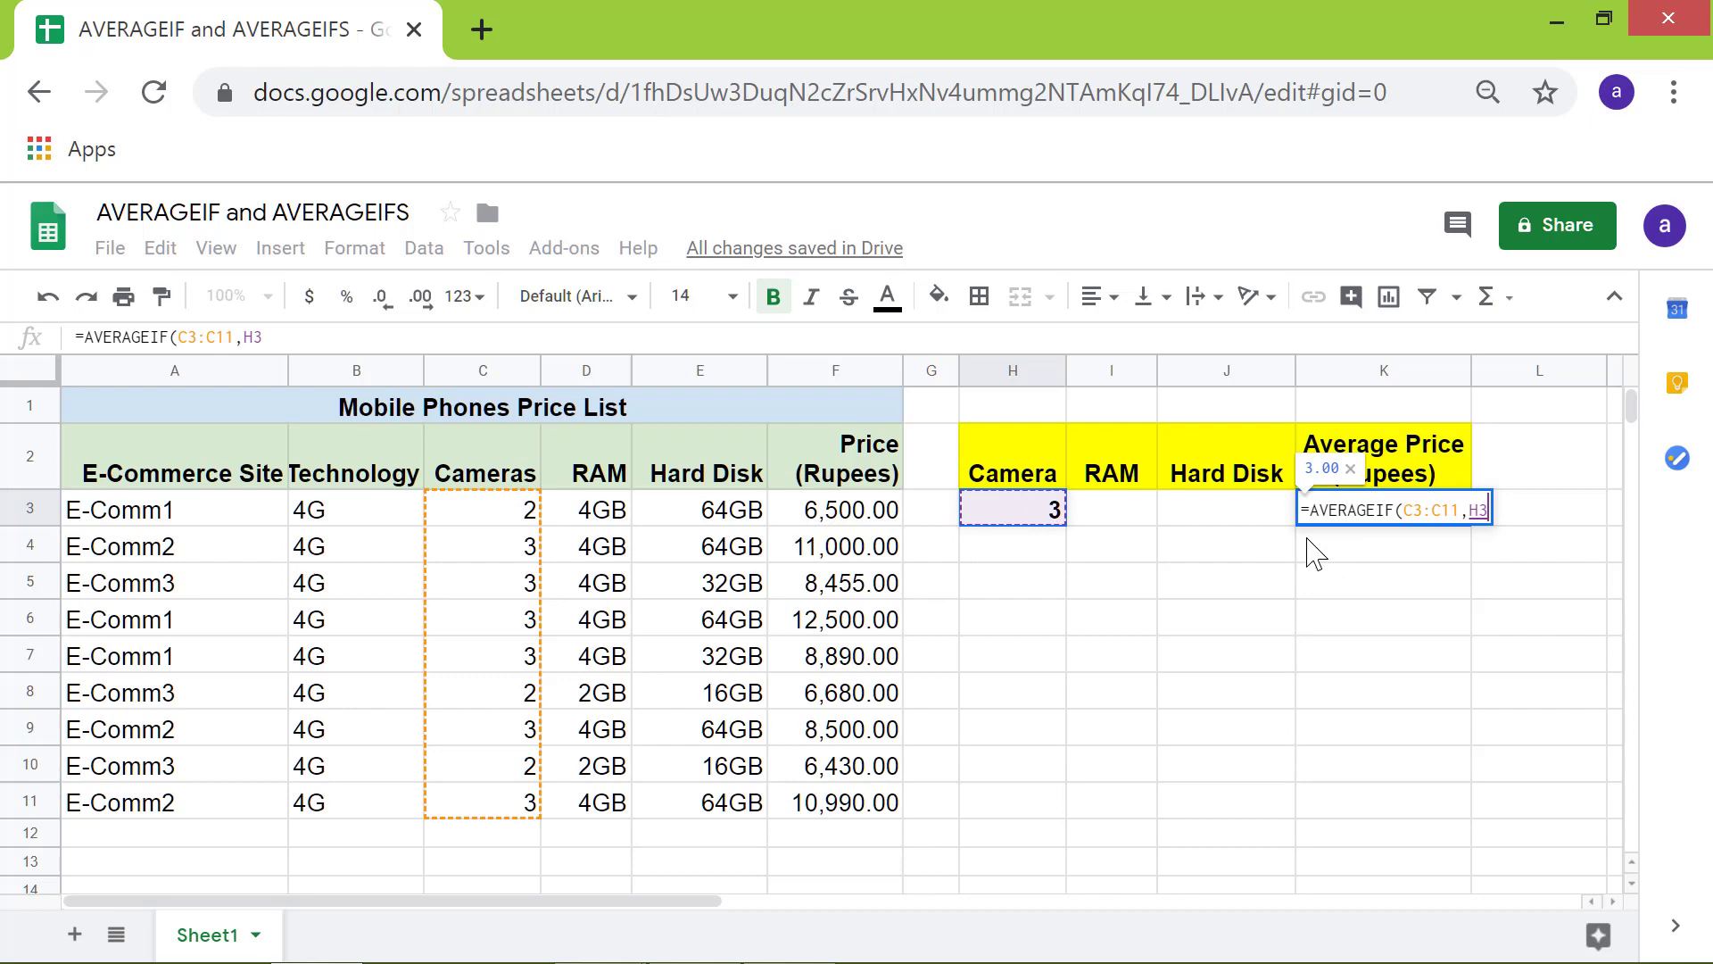
pyautogui.write(',')
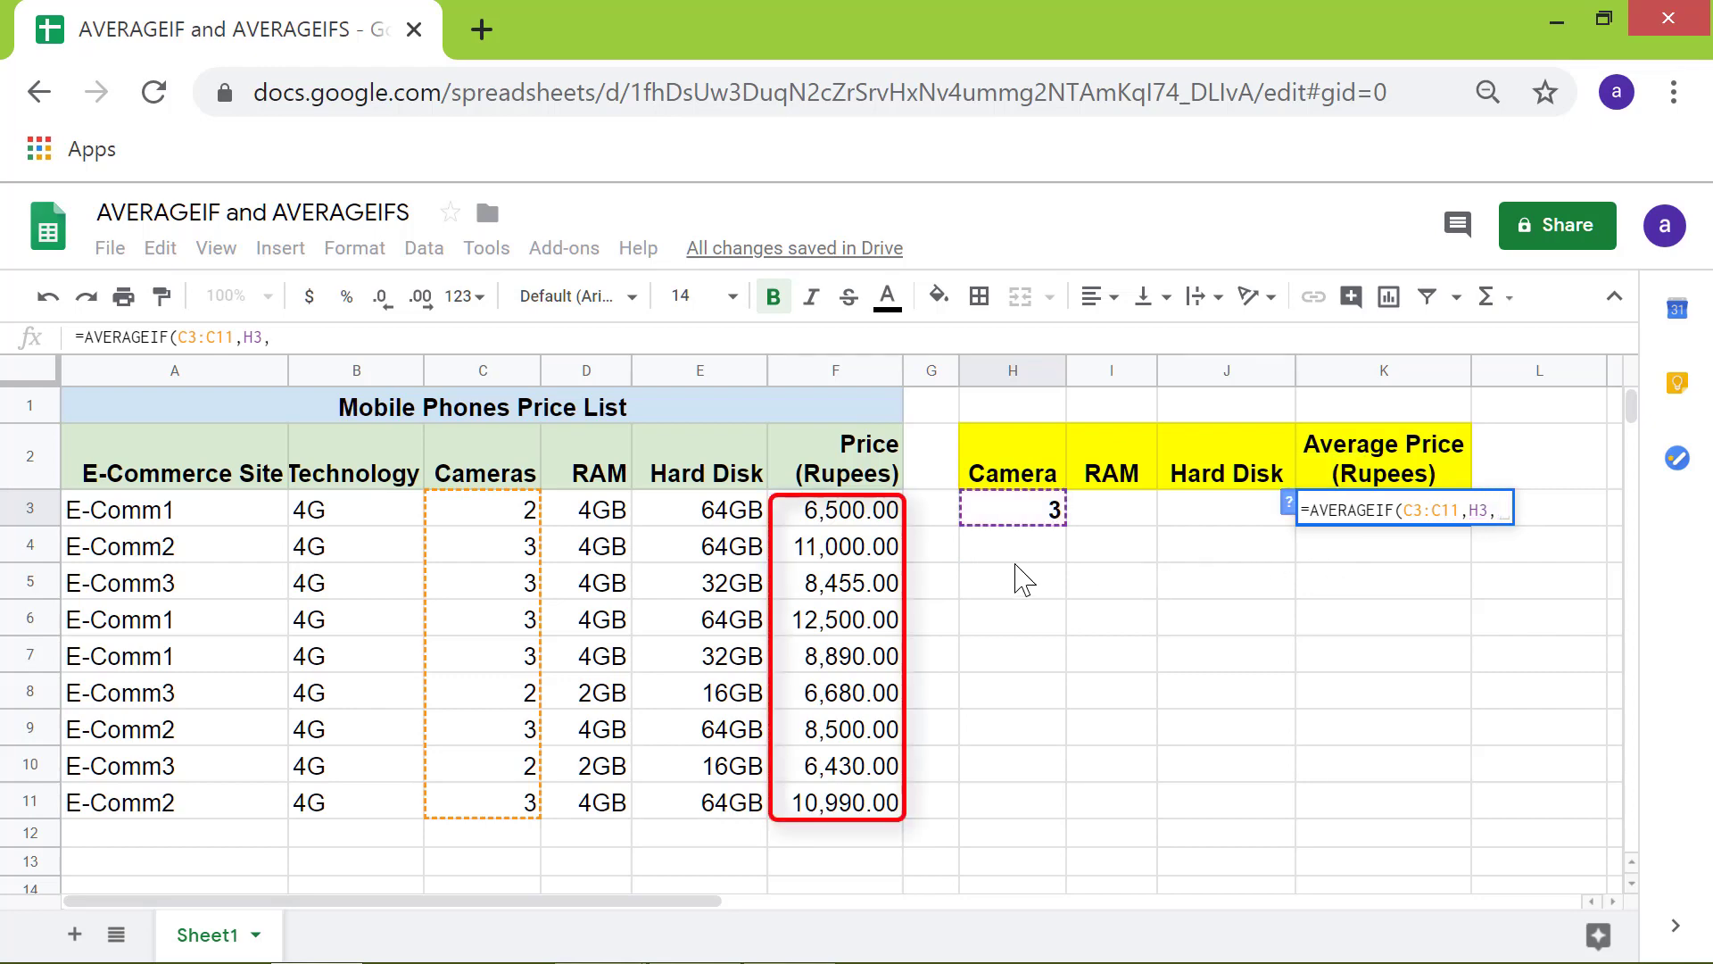
pyautogui.click(870, 513)
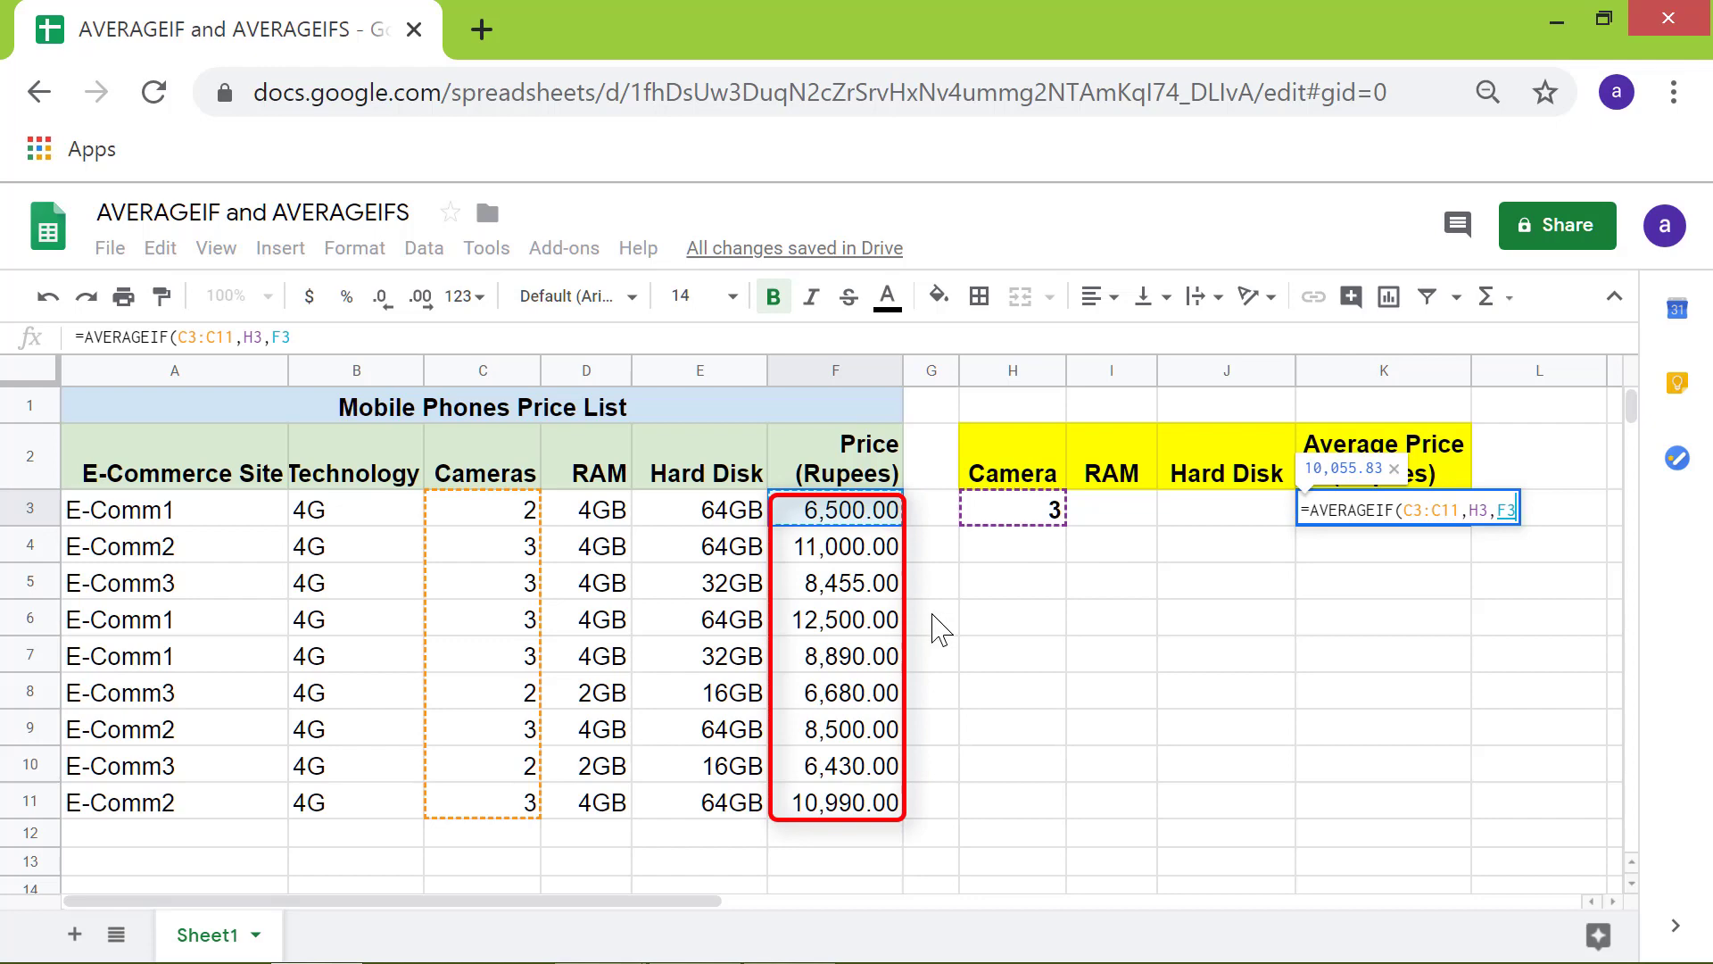
pyautogui.keyDown('shift'); pyautogui.click(860, 808); pyautogui.keyUp('shift')
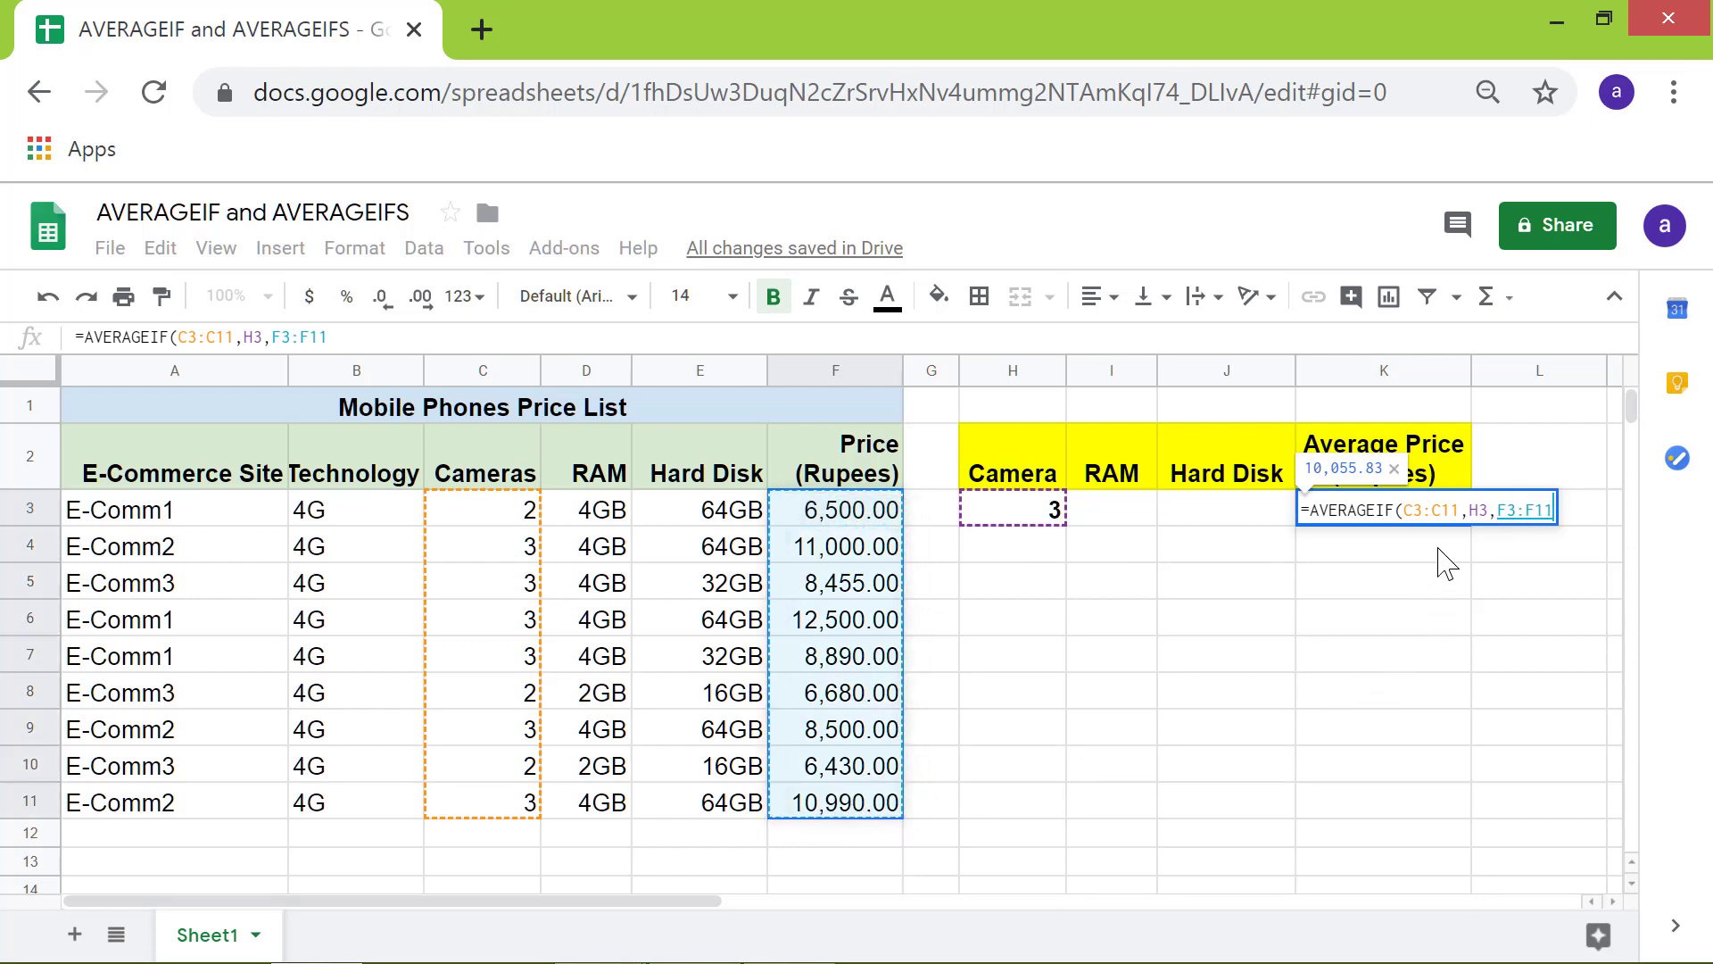
pyautogui.press('Return')
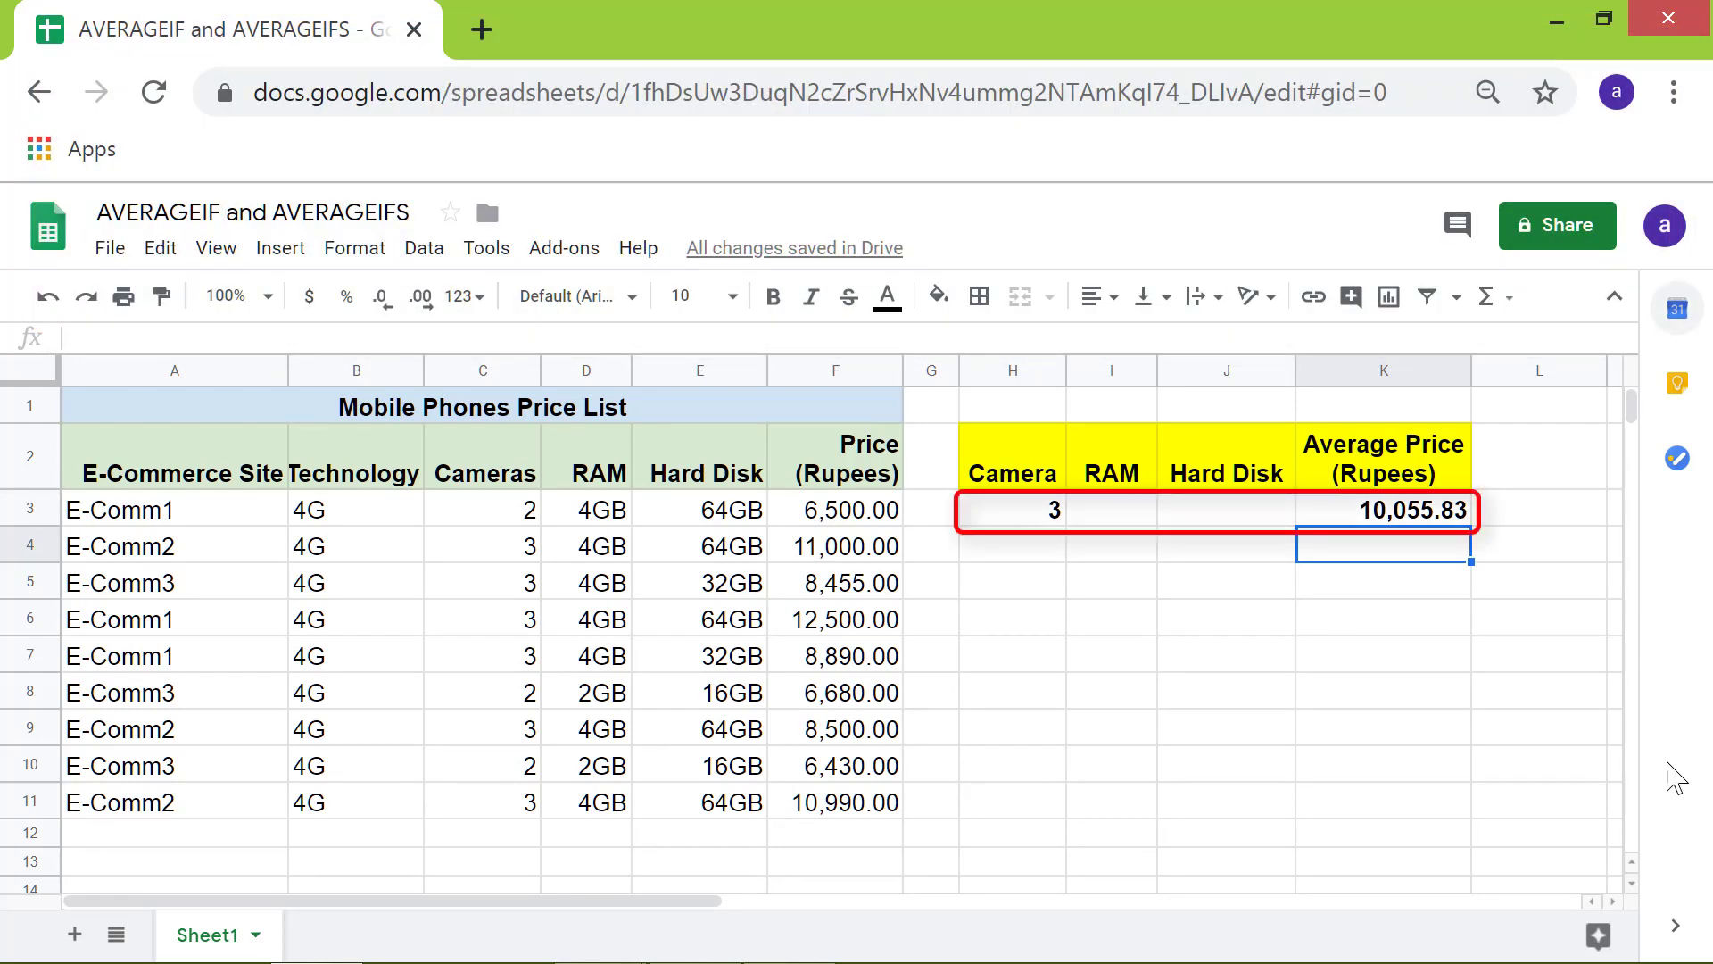
# - Clear the previous average in K3 and the camera value in H3
pyautogui.press('Up')
pyautogui.press('Delete')
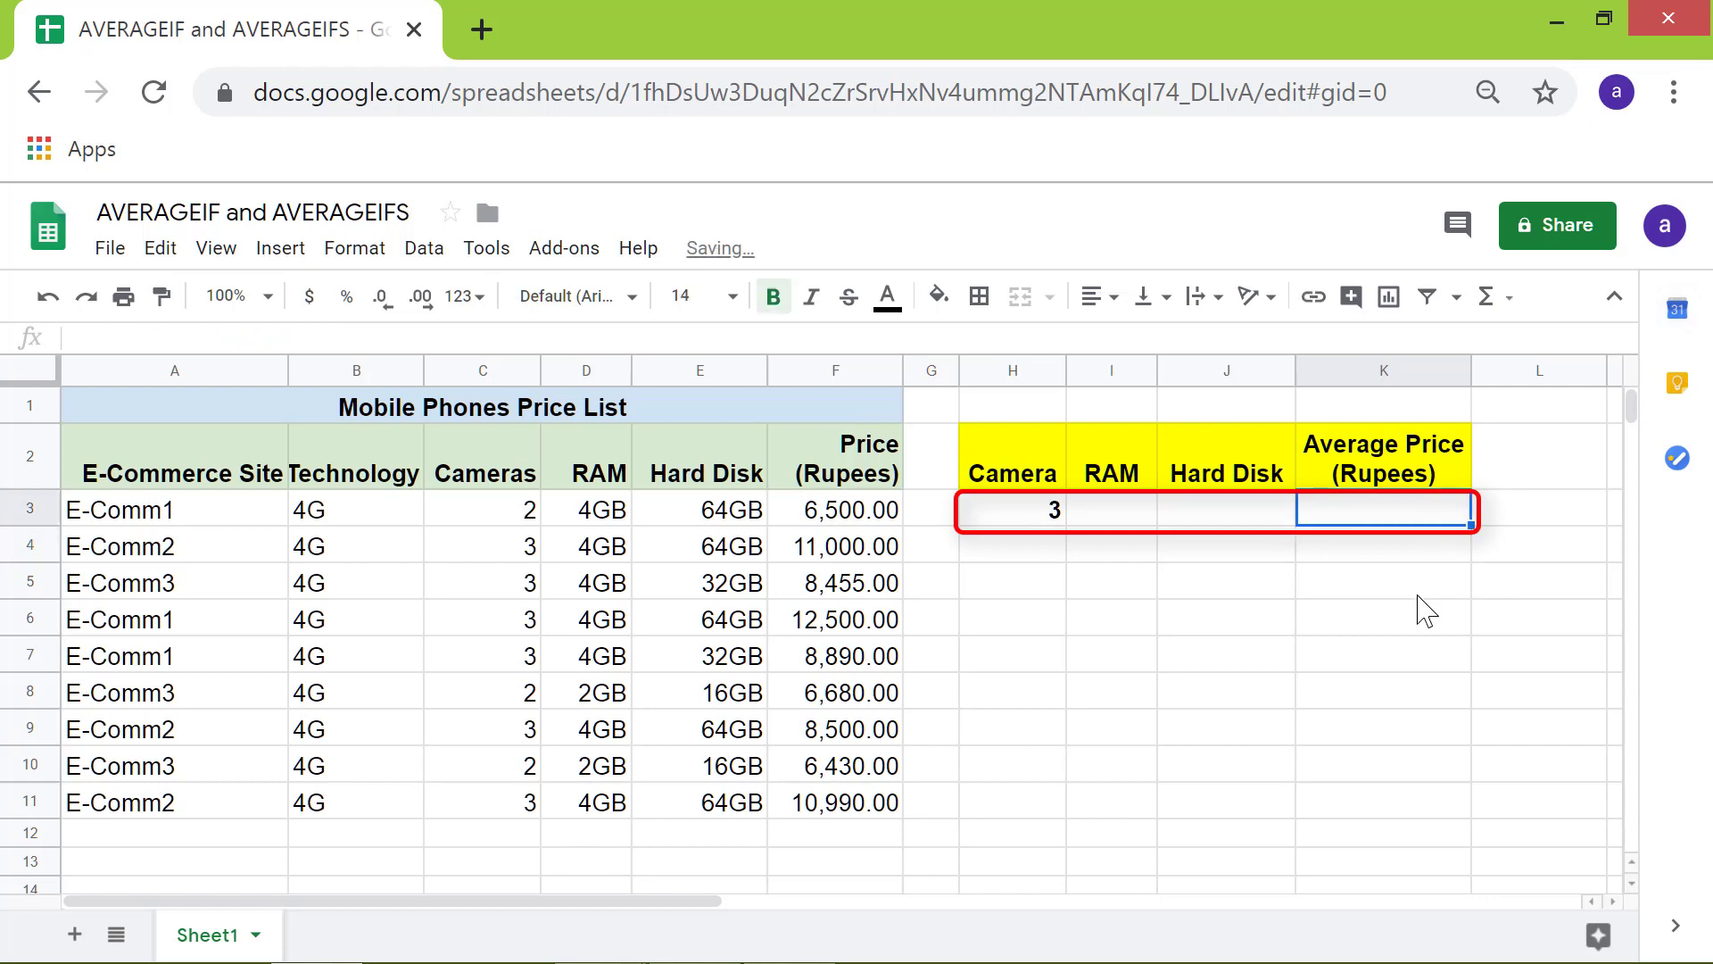
pyautogui.click(1056, 515)
pyautogui.press('Delete')
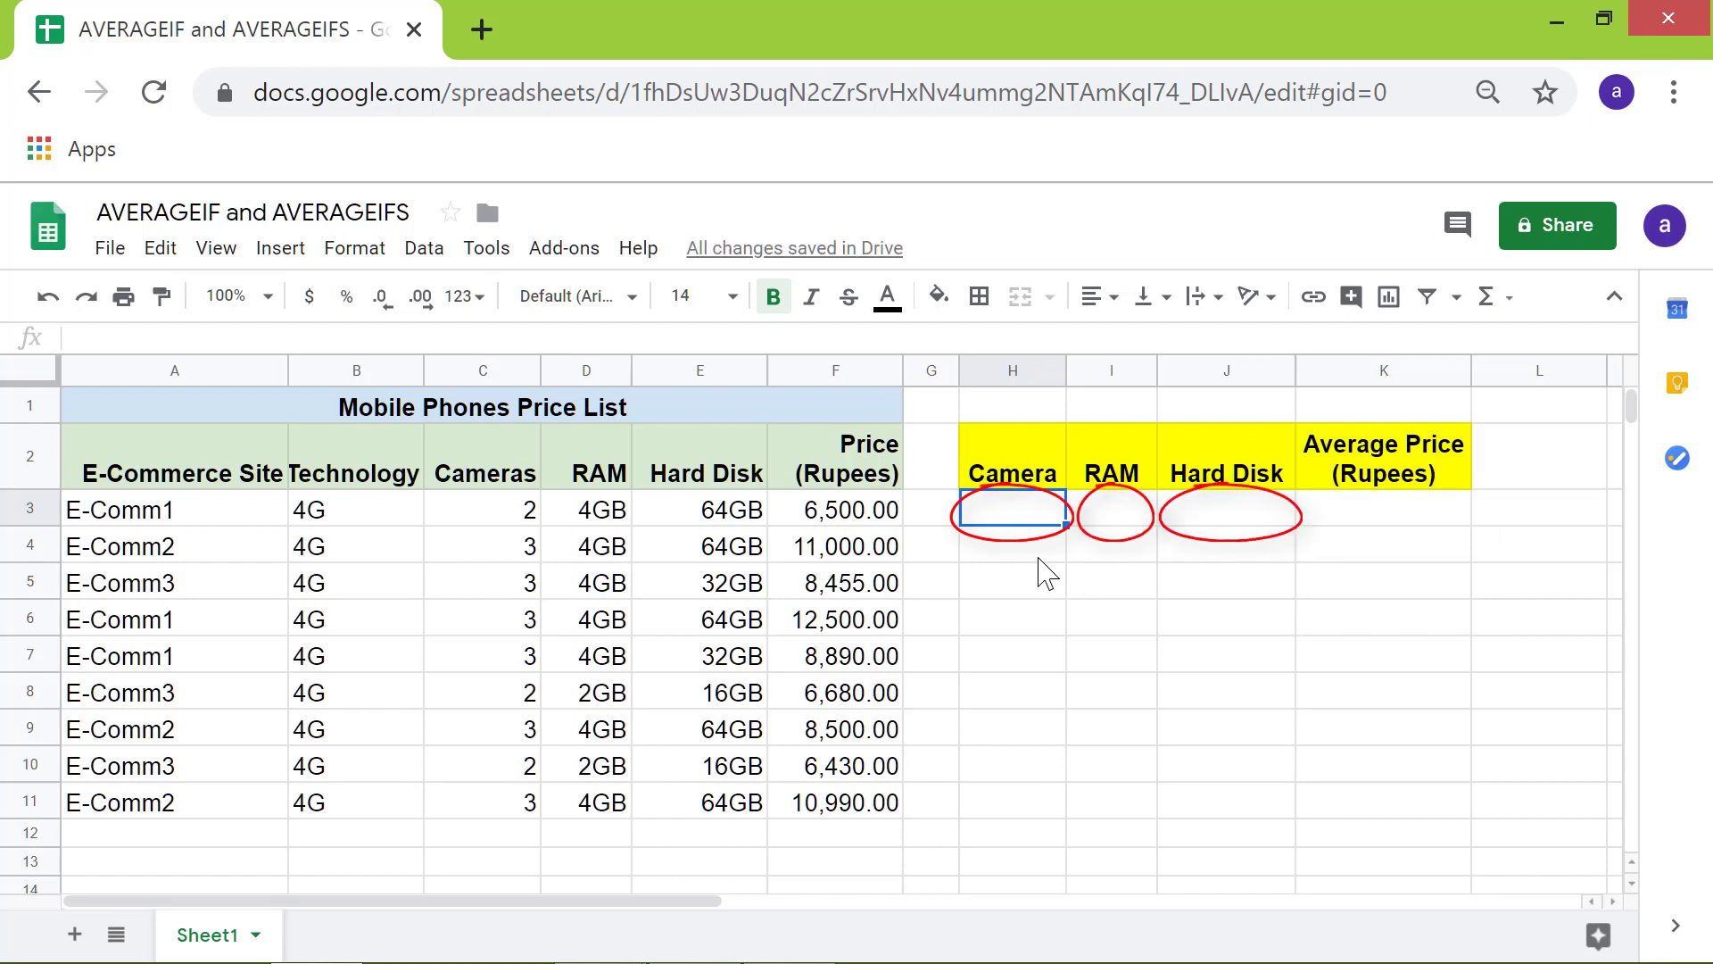
# - Enter criteria 2 cameras, 2GB RAM and 16GB hard disk in H3:J3
pyautogui.write('2')
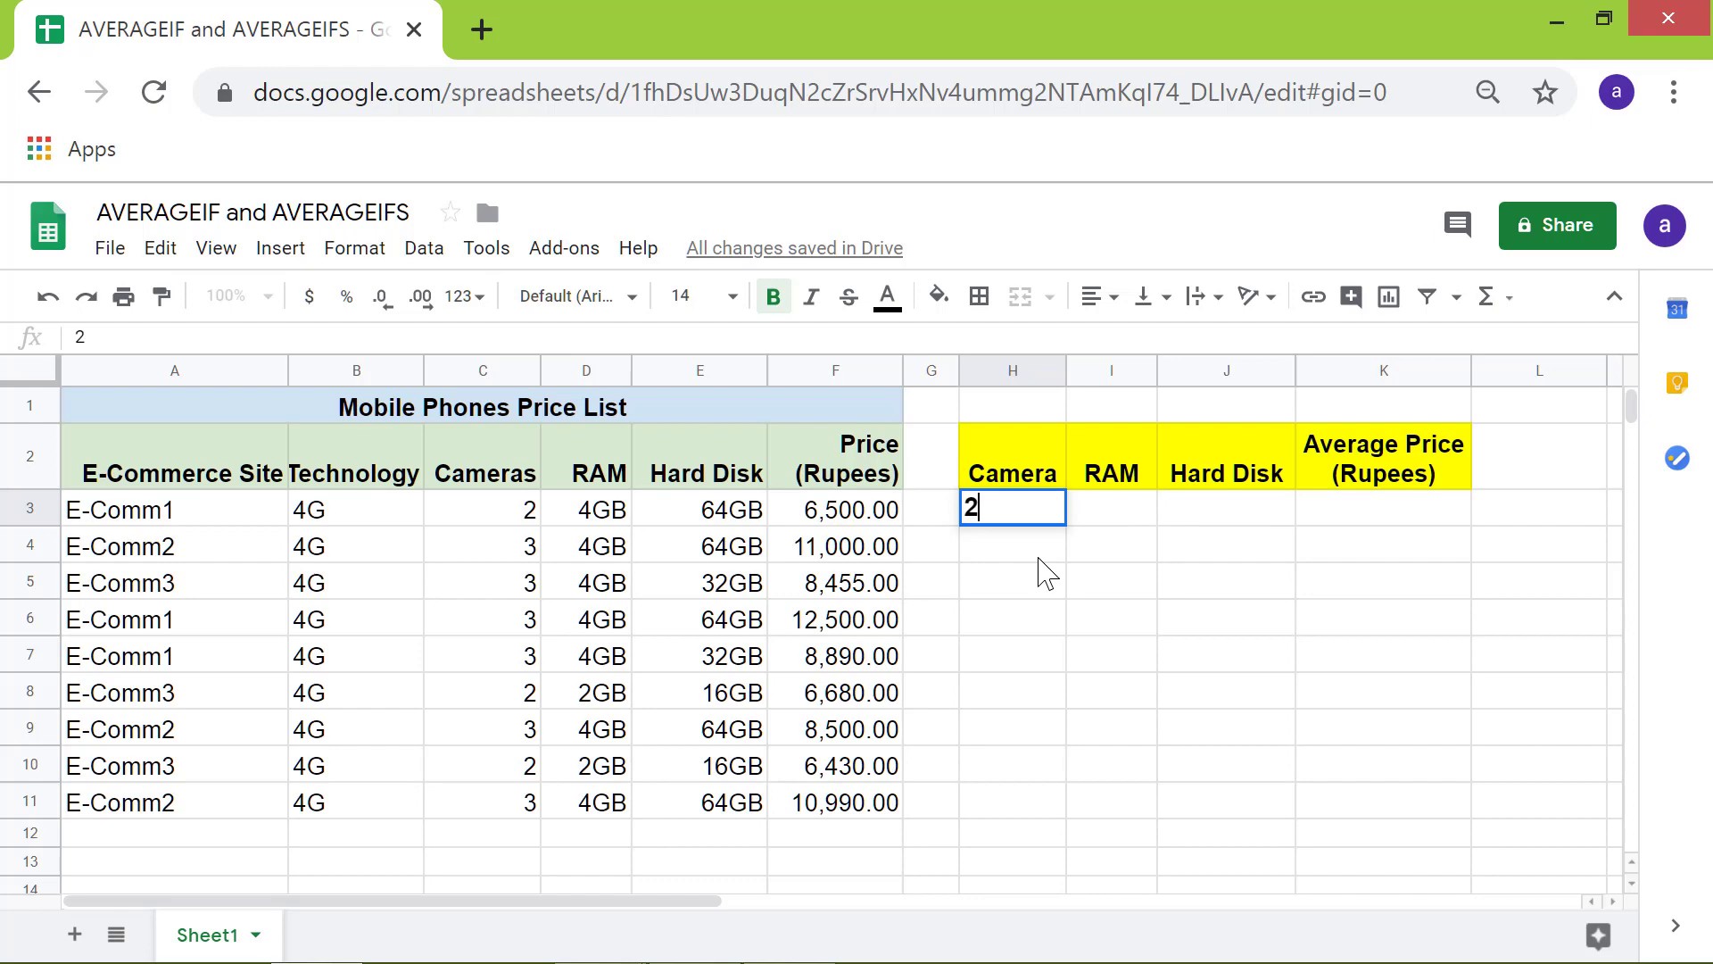
pyautogui.press('Tab')
pyautogui.write('2GB')
pyautogui.press('Tab')
pyautogui.write('16')
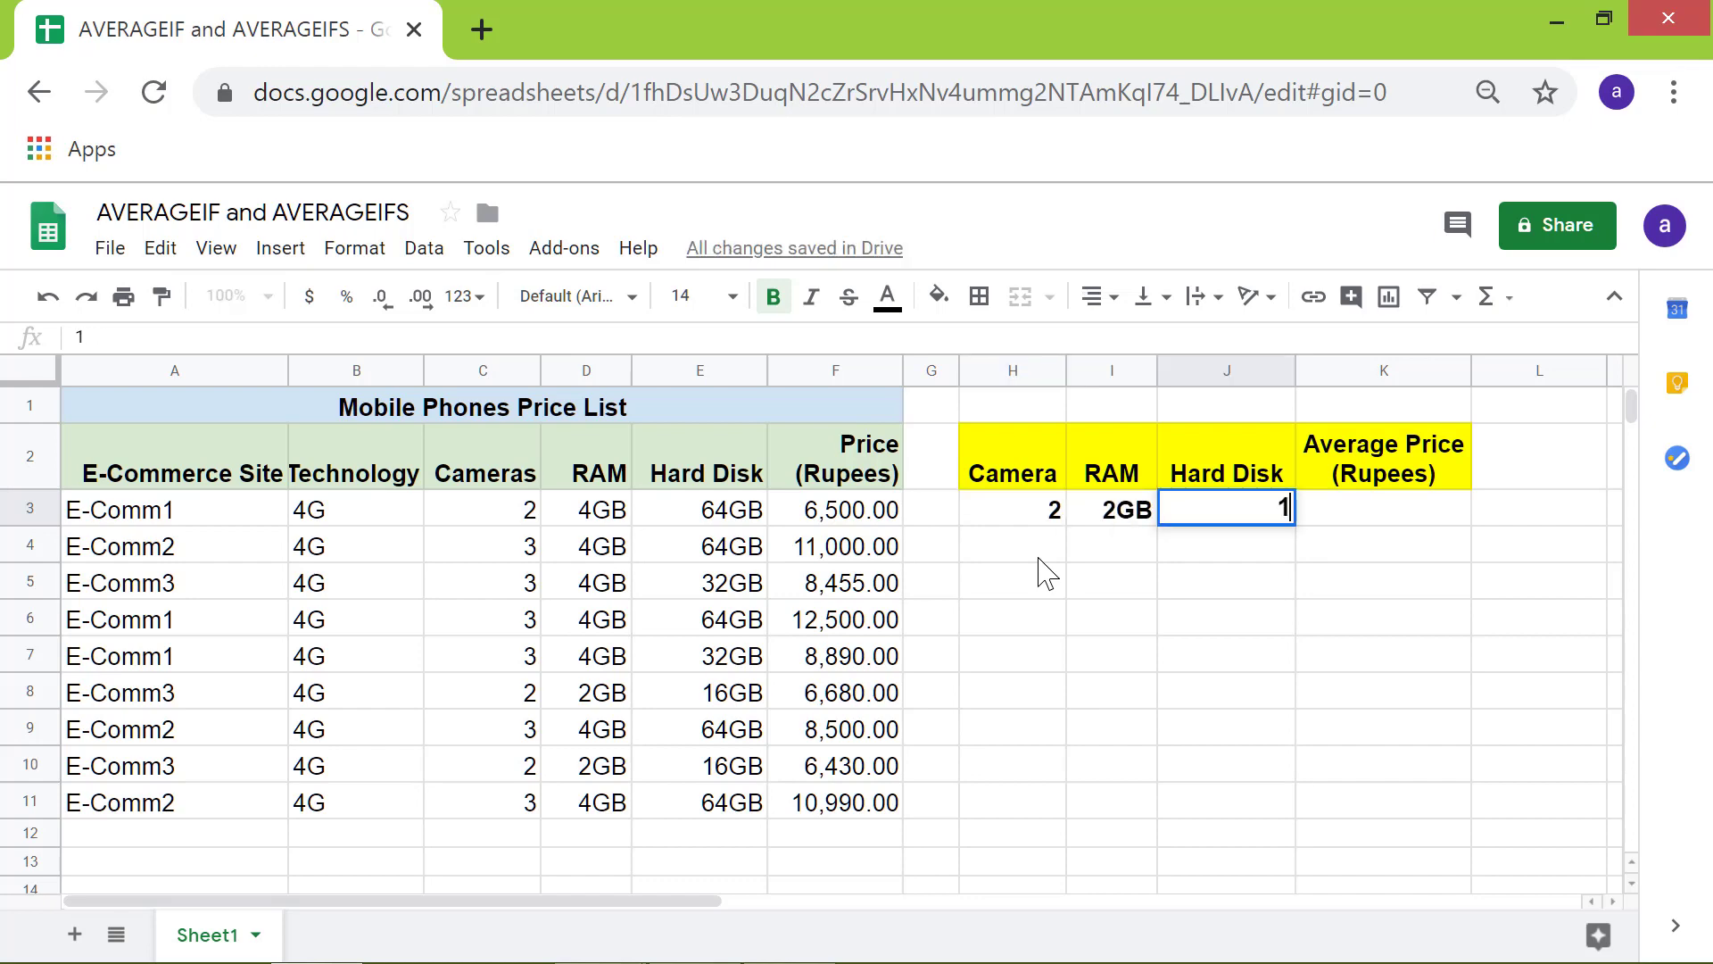
pyautogui.write('B')
pyautogui.press('Tab')
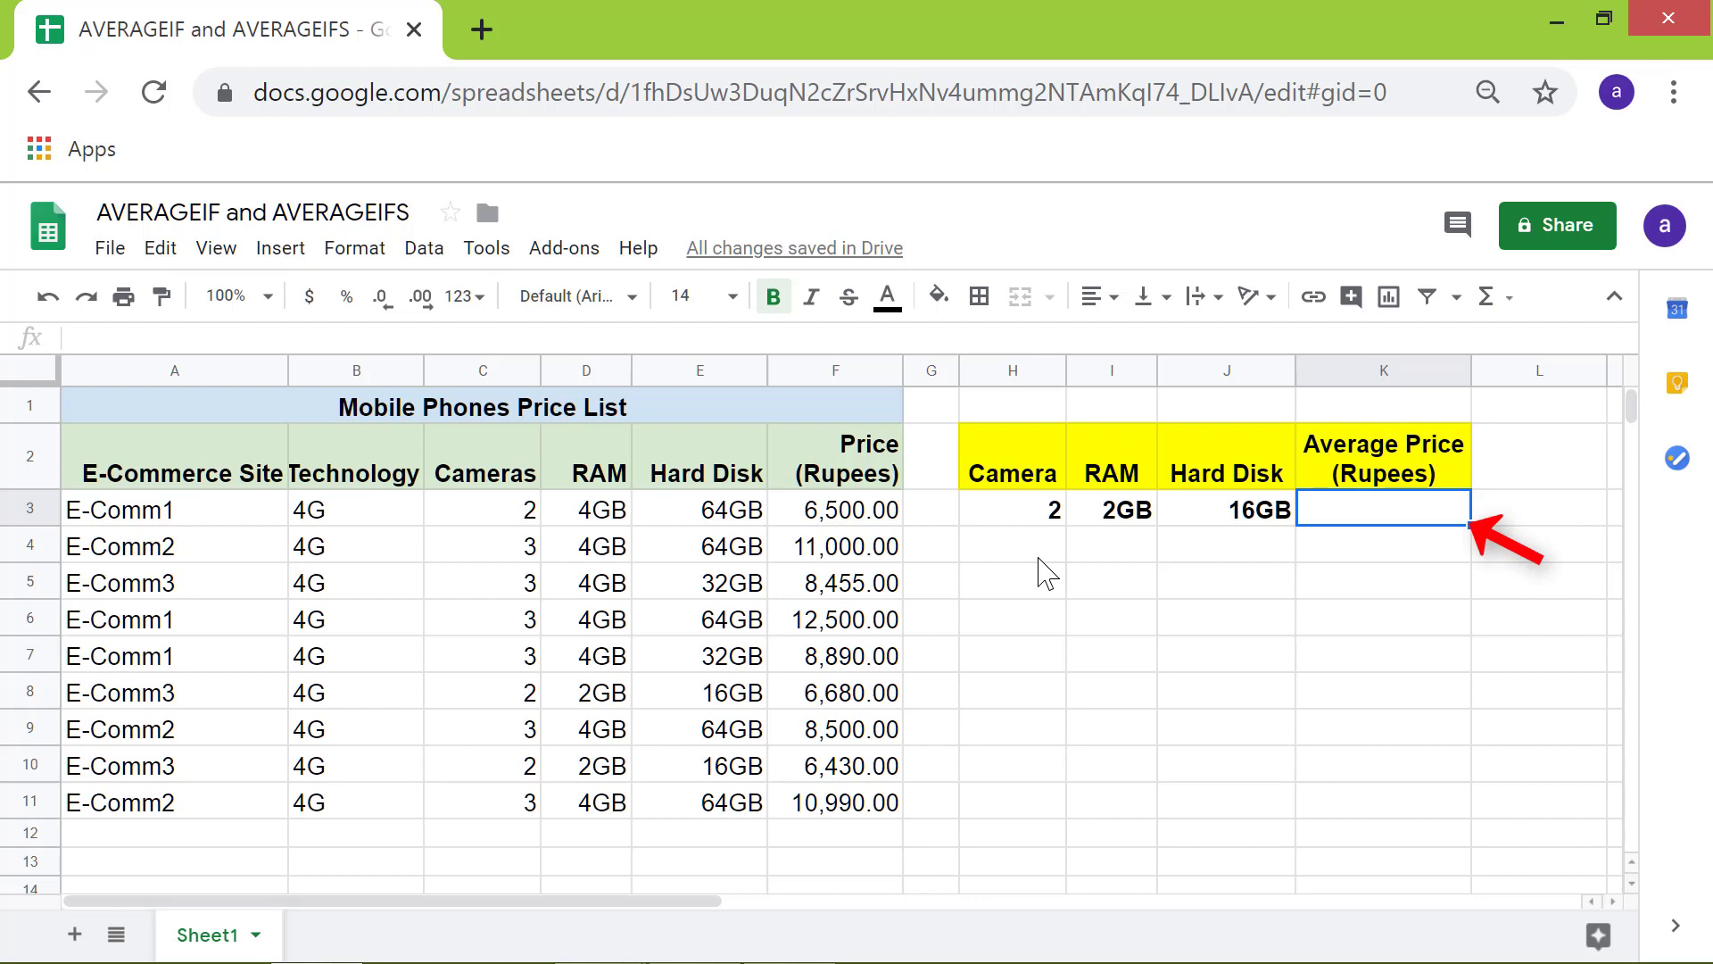
# - Start =AVERAGEIFS in K3 averaging F3:F11 where C3:C11 matches H3
pyautogui.write('=')
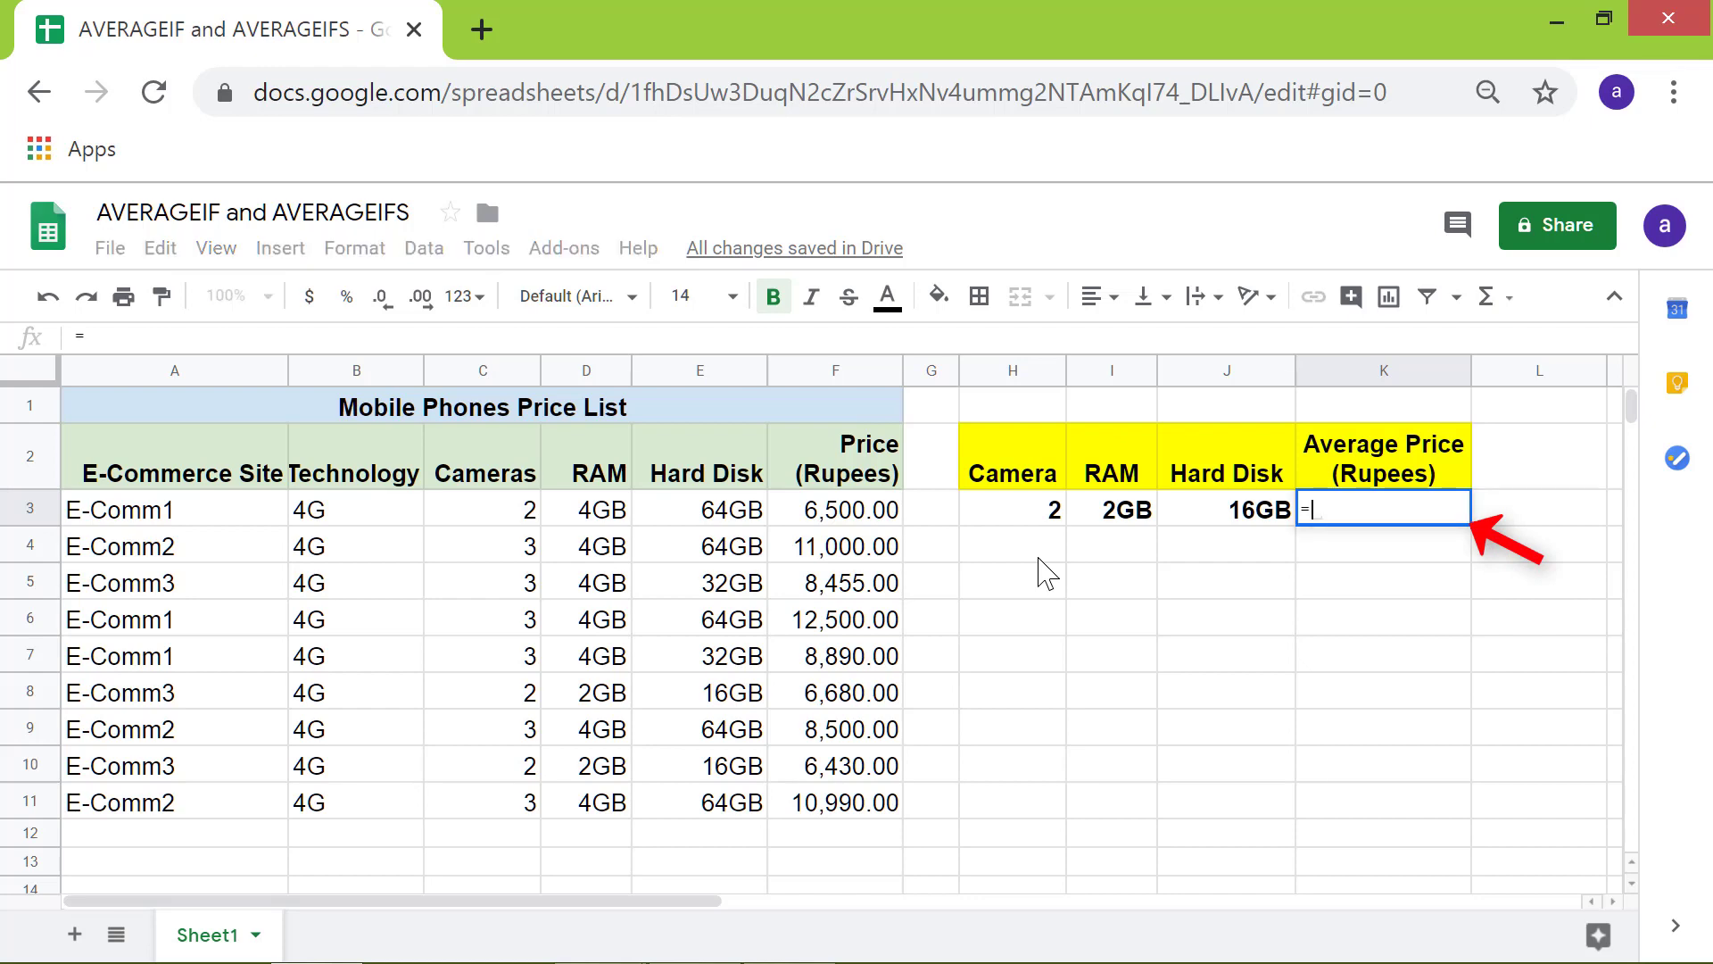
pyautogui.write('AVE')
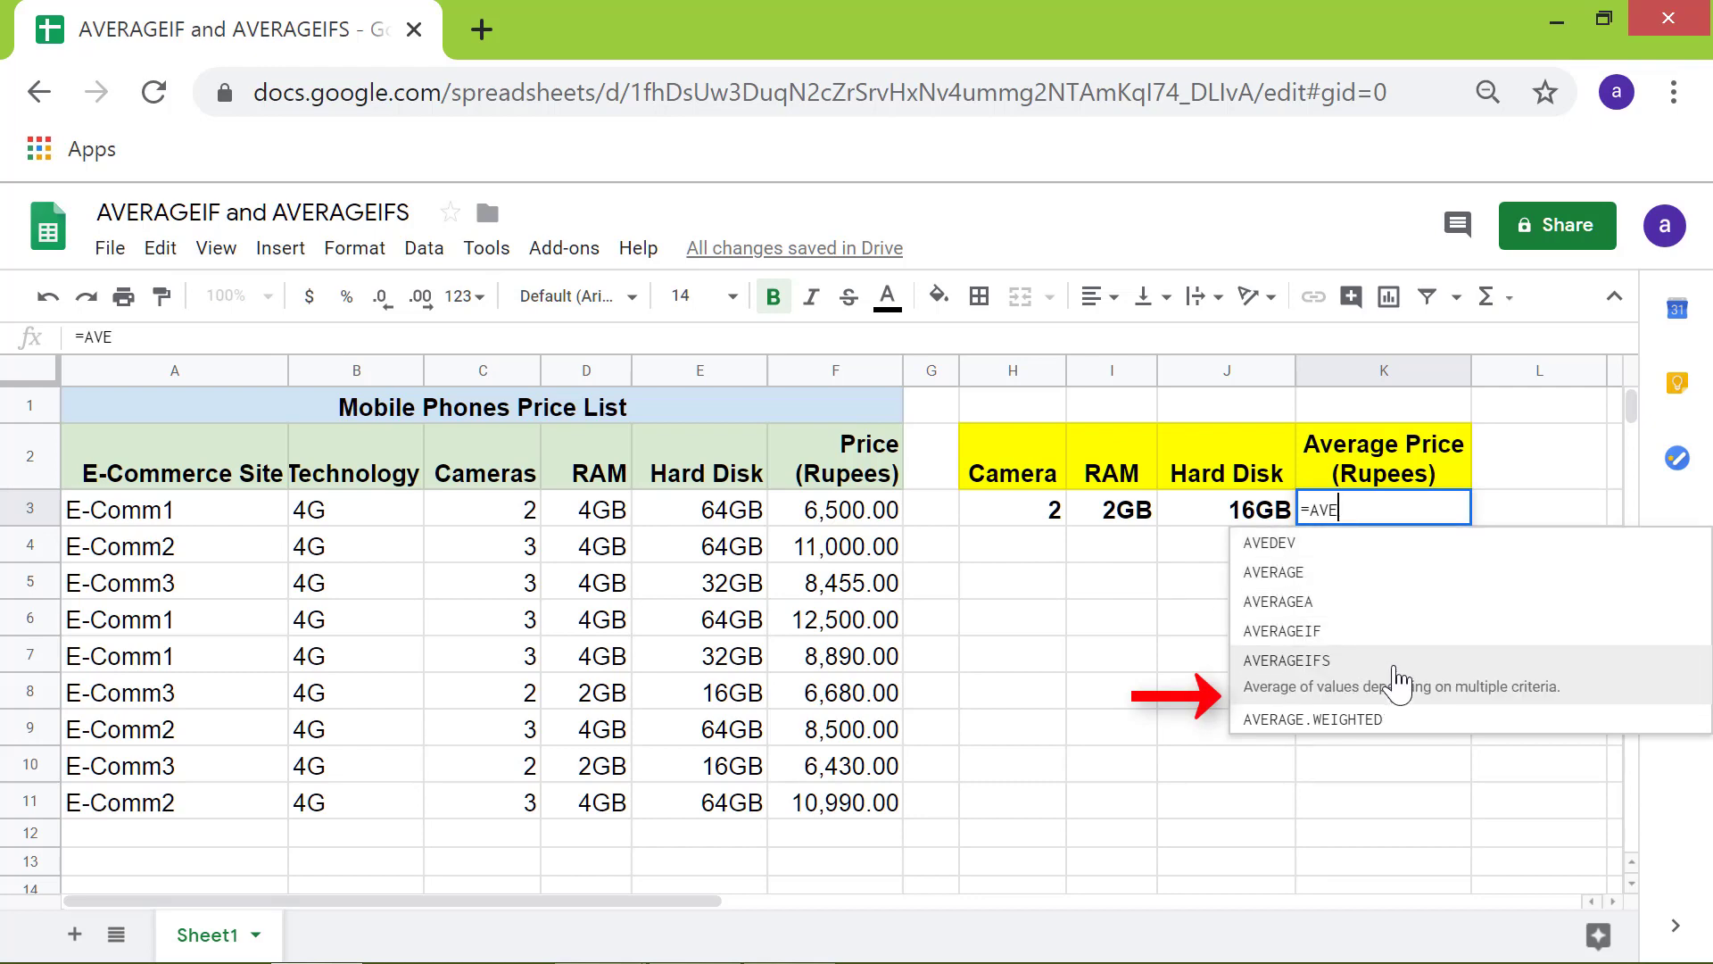
pyautogui.click(1398, 682)
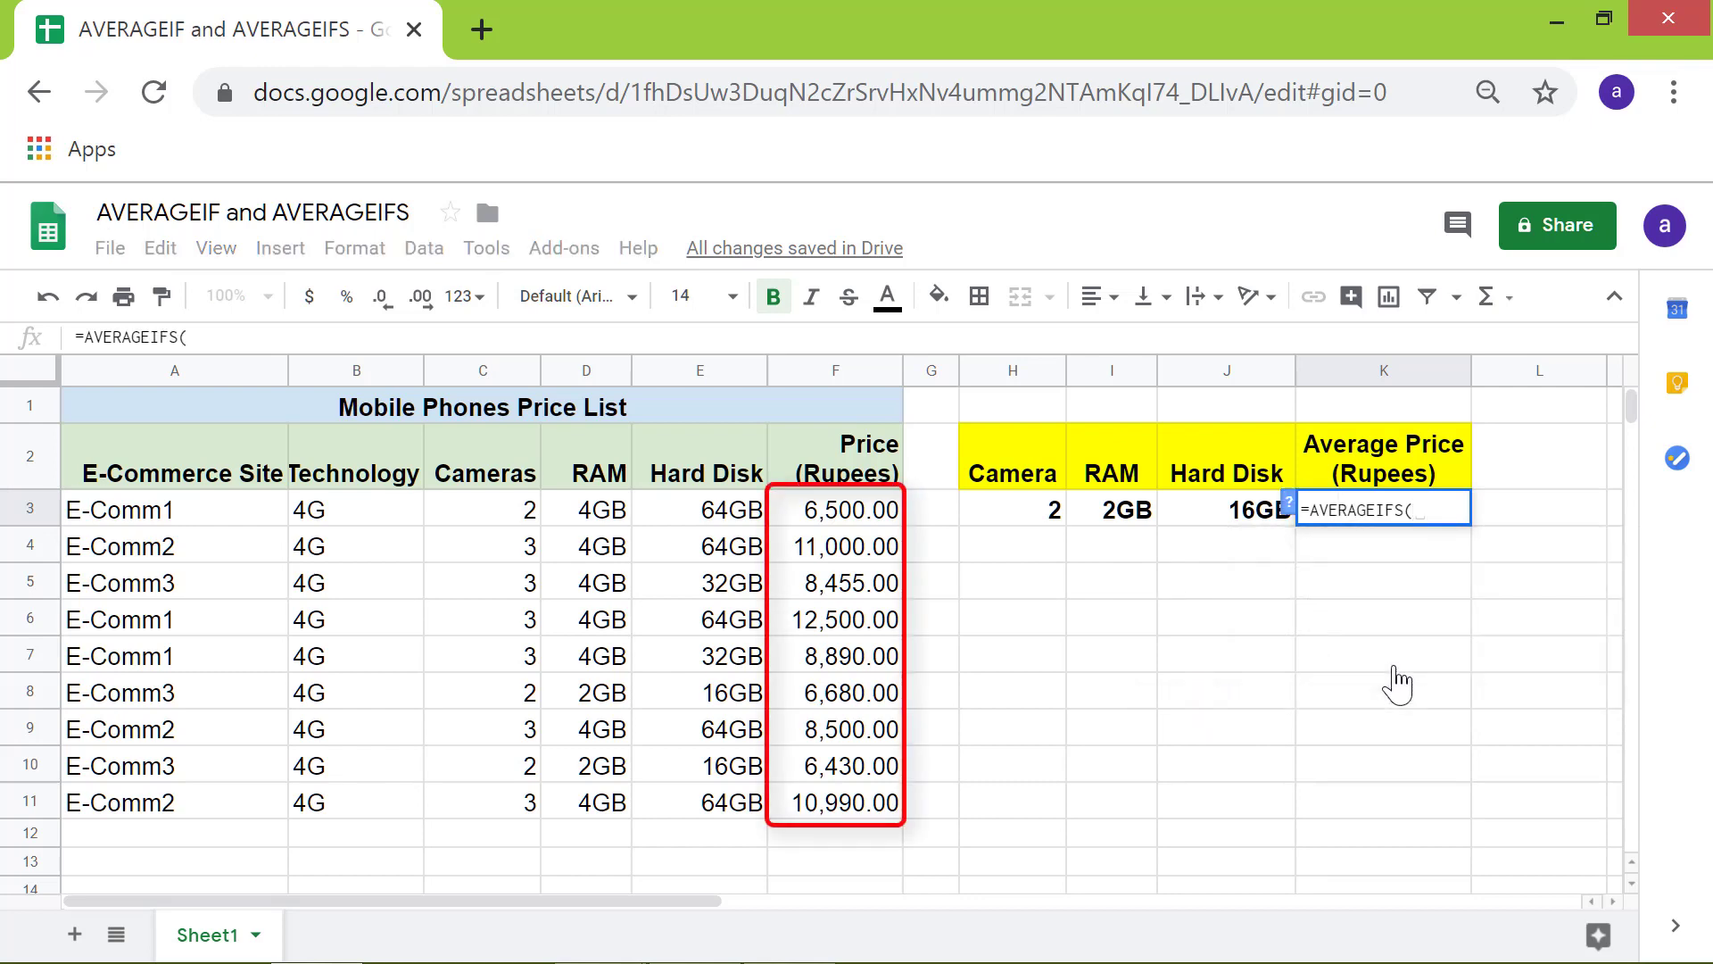
pyautogui.click(882, 513)
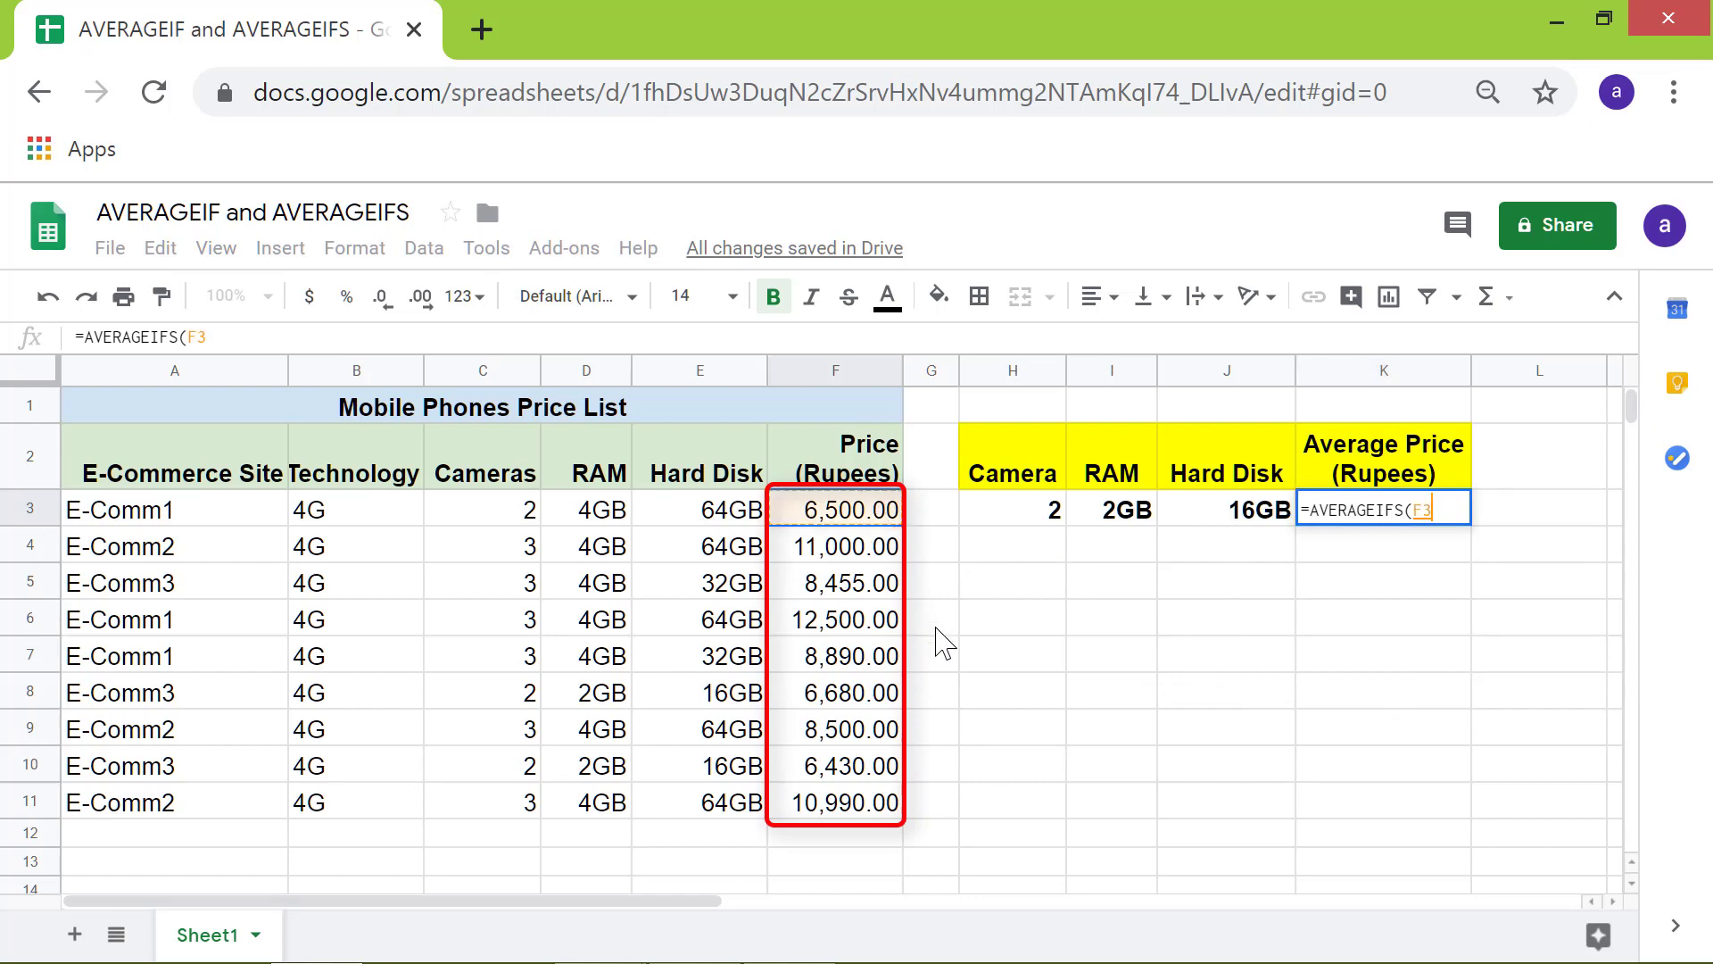
pyautogui.keyDown('shift'); pyautogui.click(880, 800); pyautogui.keyUp('shift')
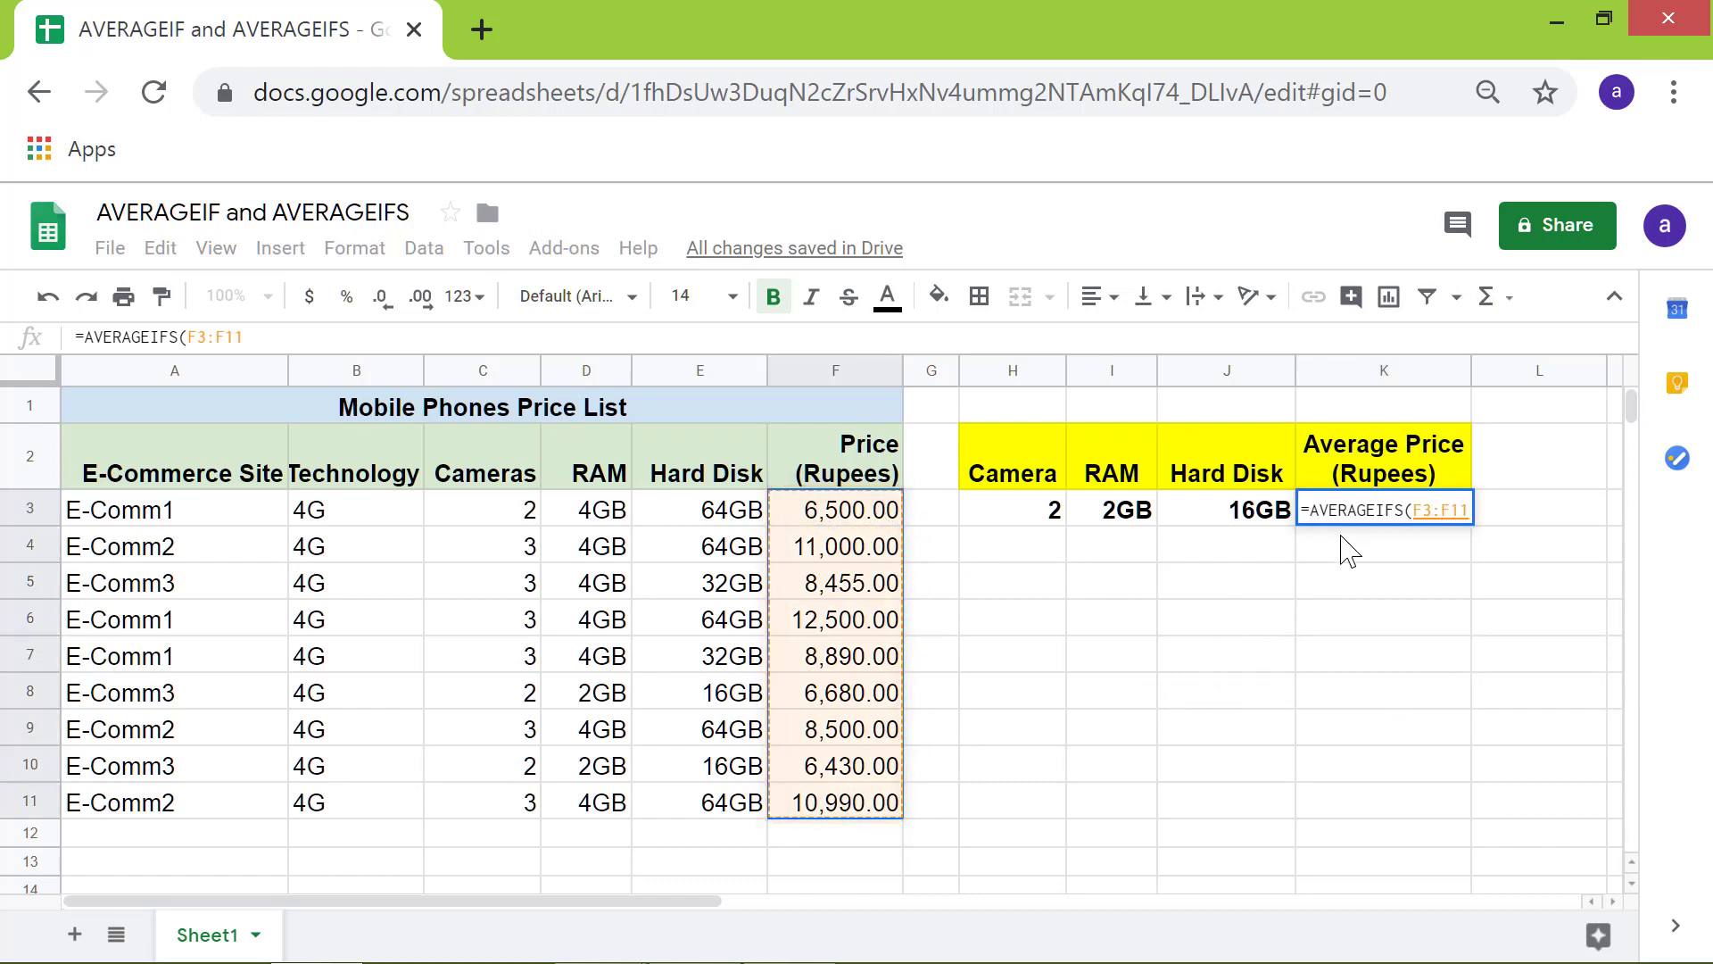
pyautogui.write(',')
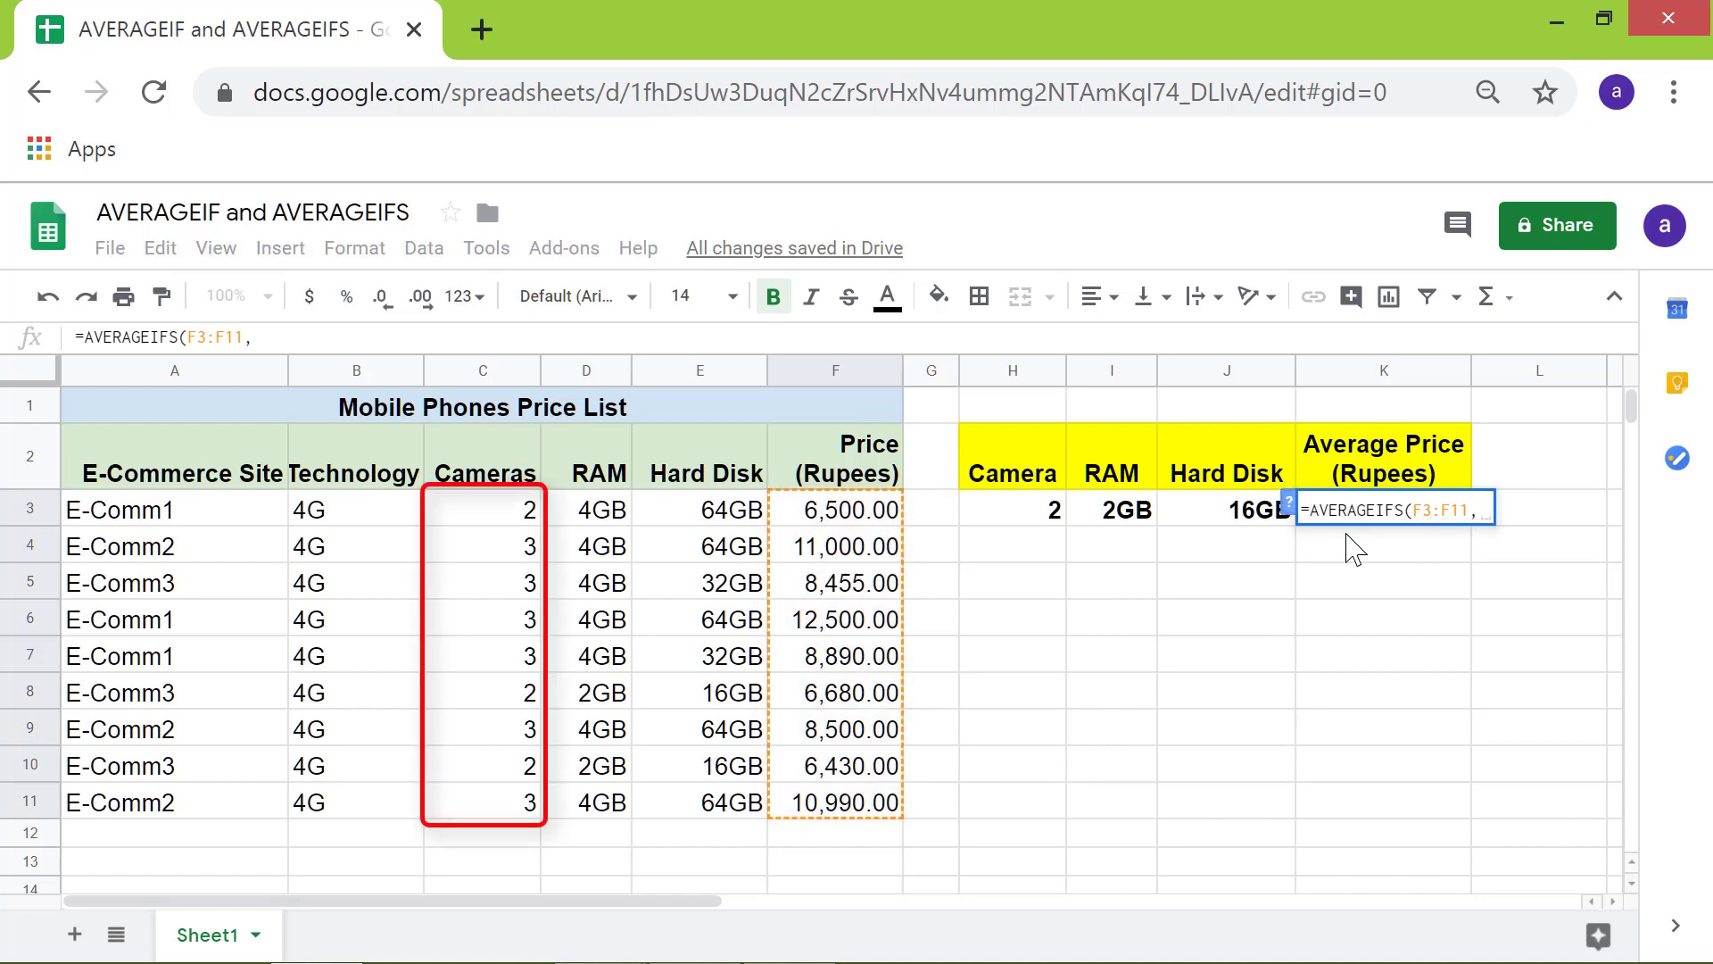
pyautogui.click(502, 512)
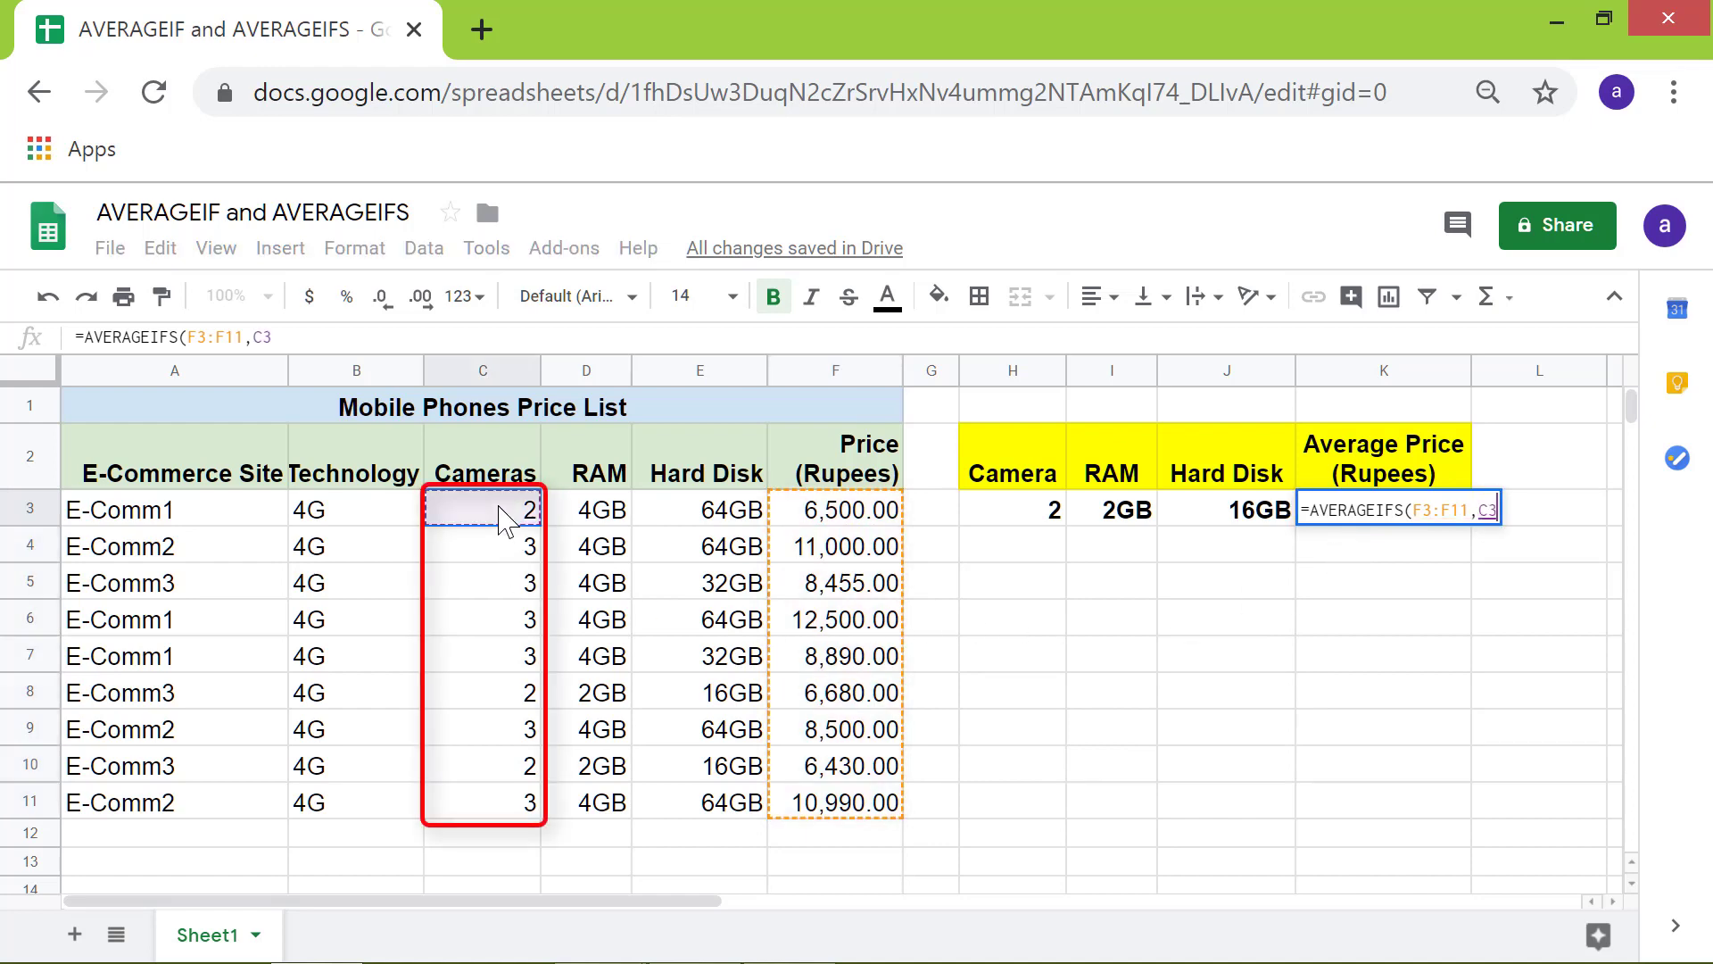
pyautogui.keyDown('shift'); pyautogui.click(522, 807); pyautogui.keyUp('shift')
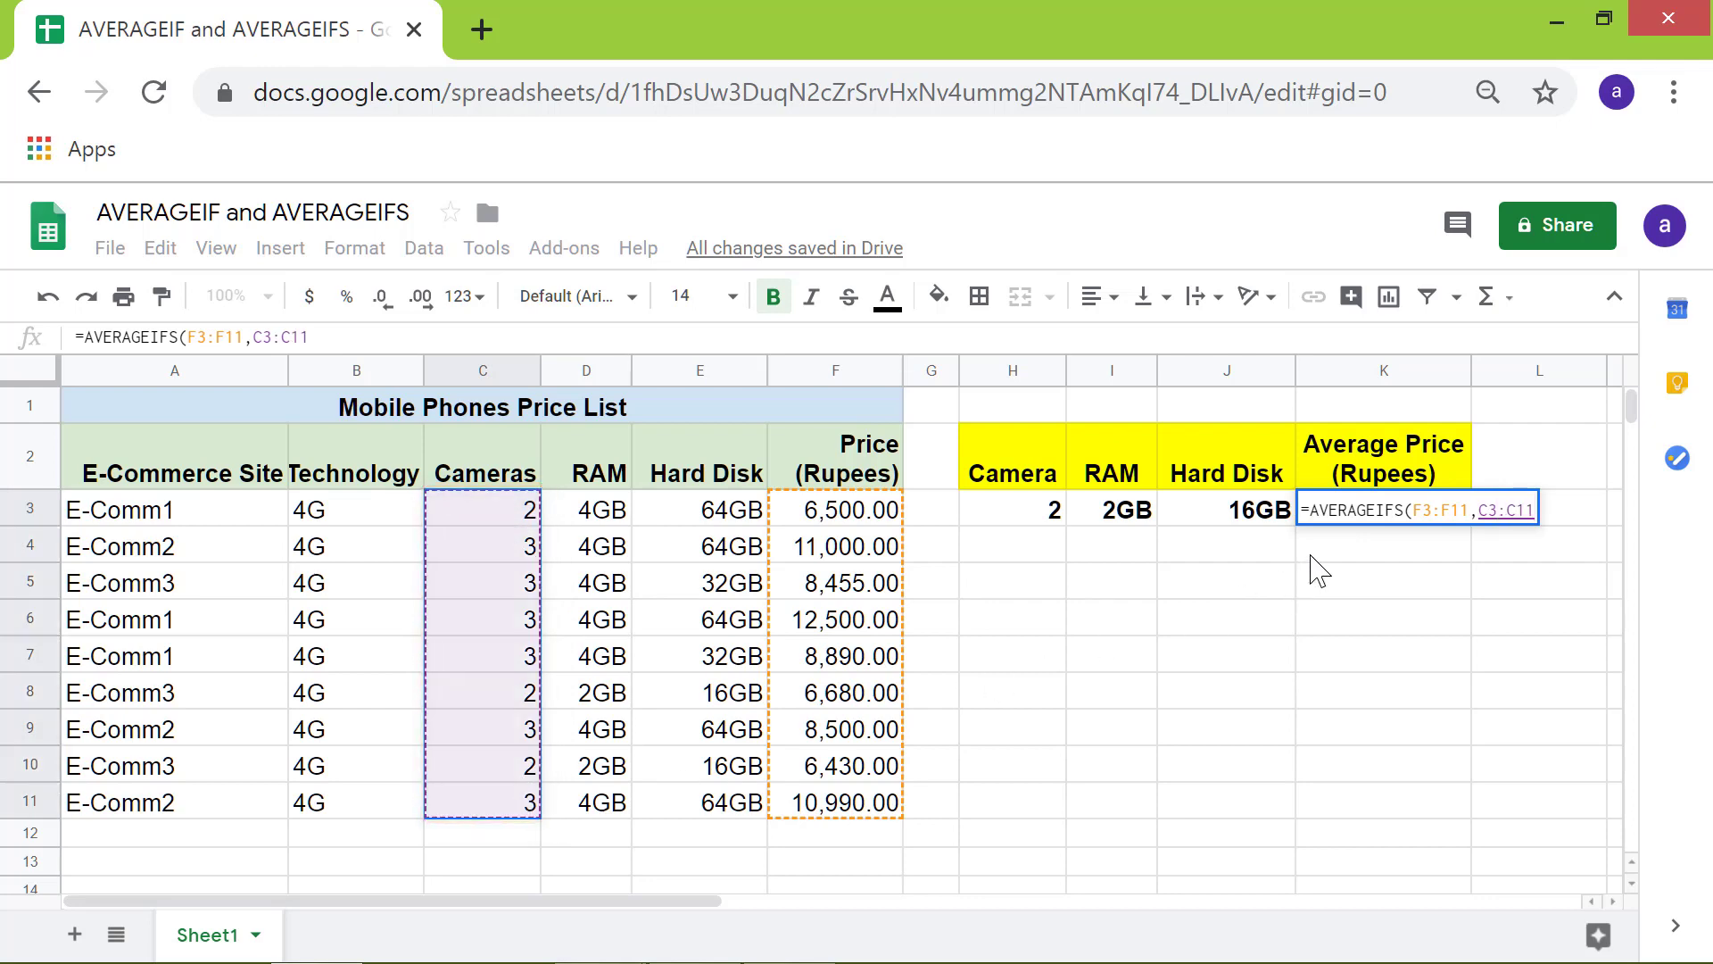
pyautogui.write(',')
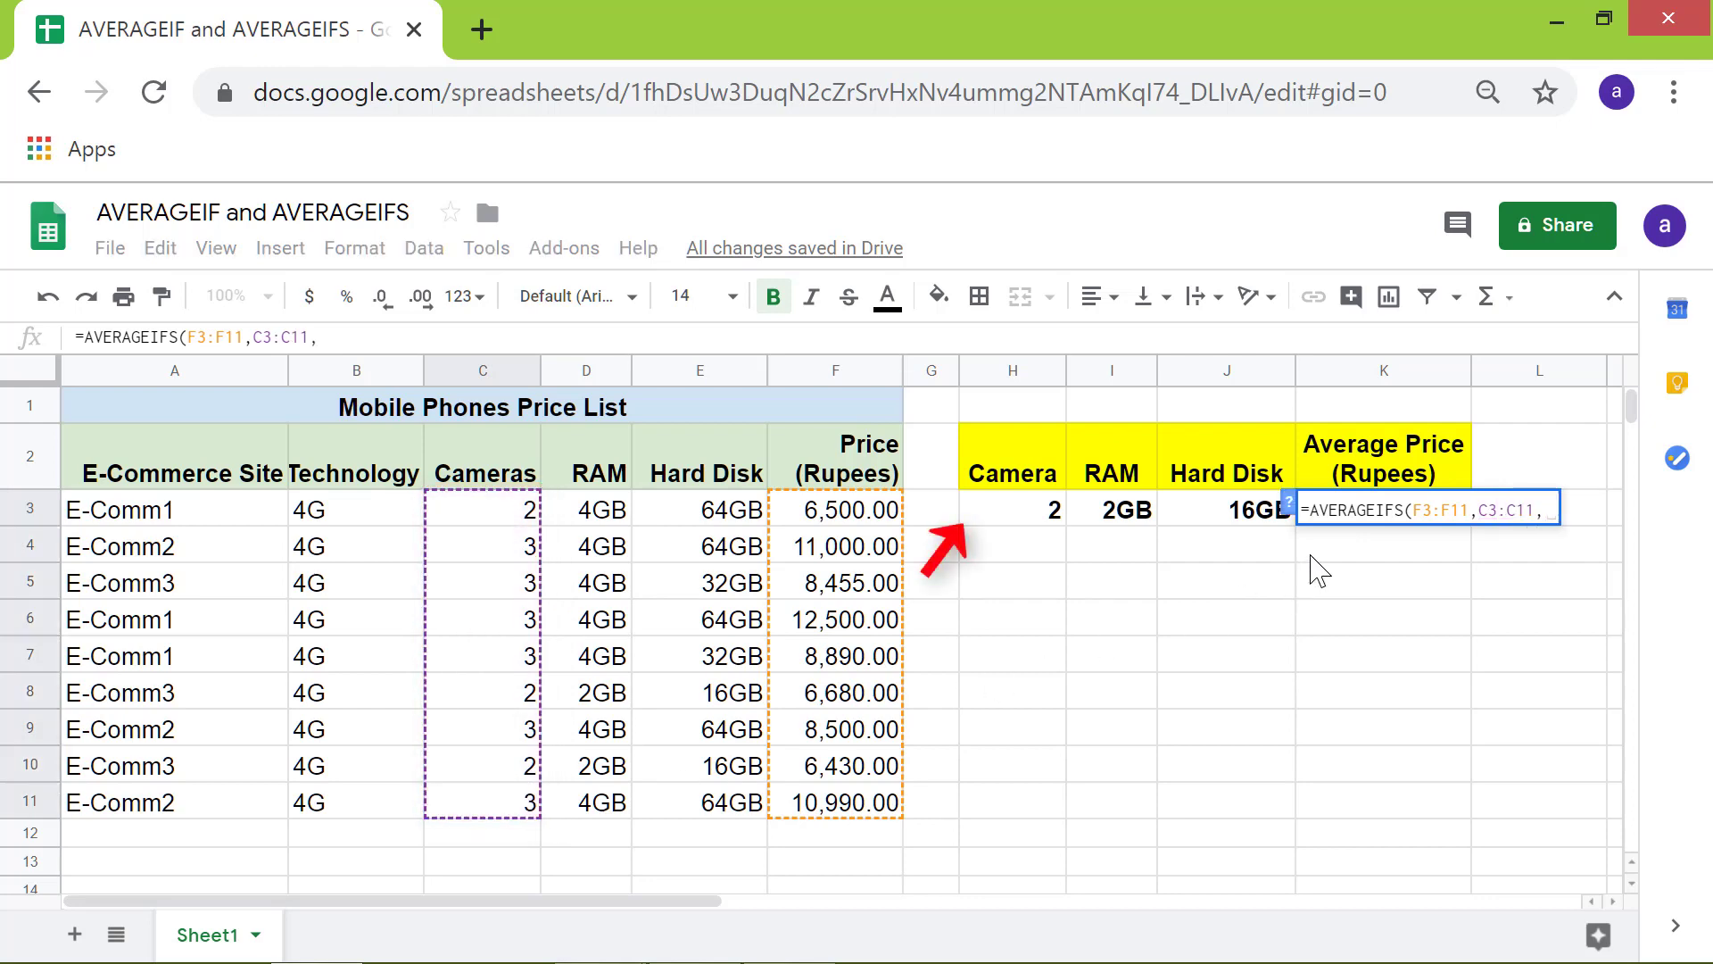
pyautogui.click(1053, 514)
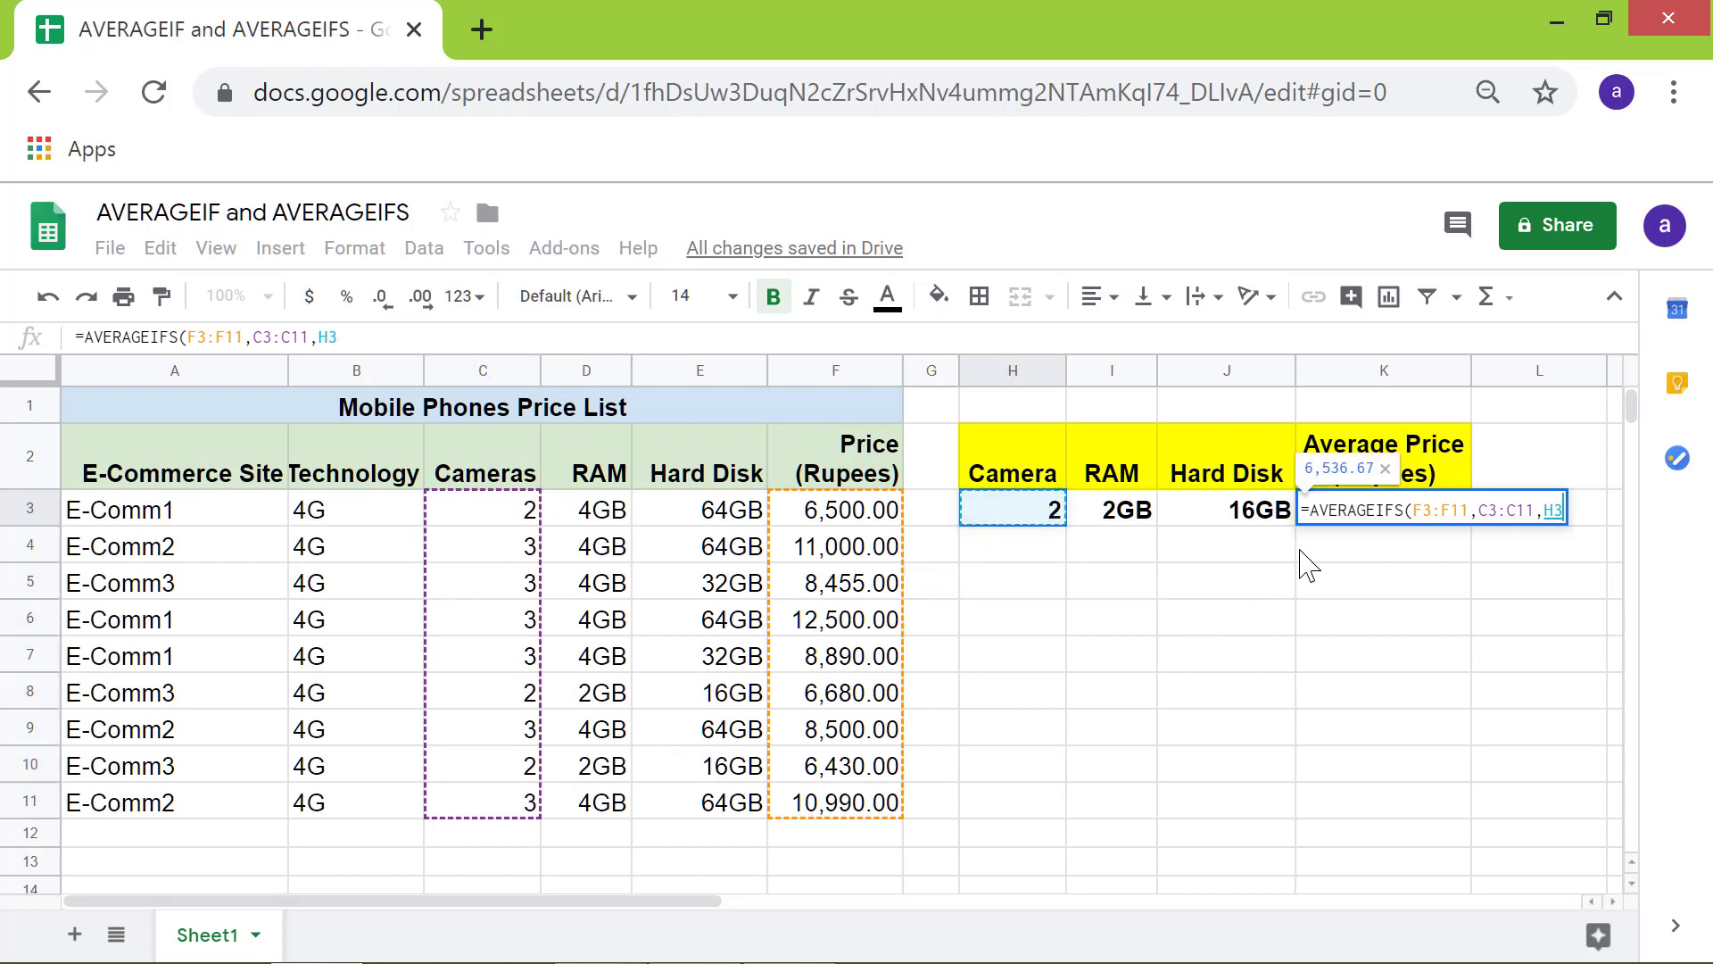
pyautogui.write(',')
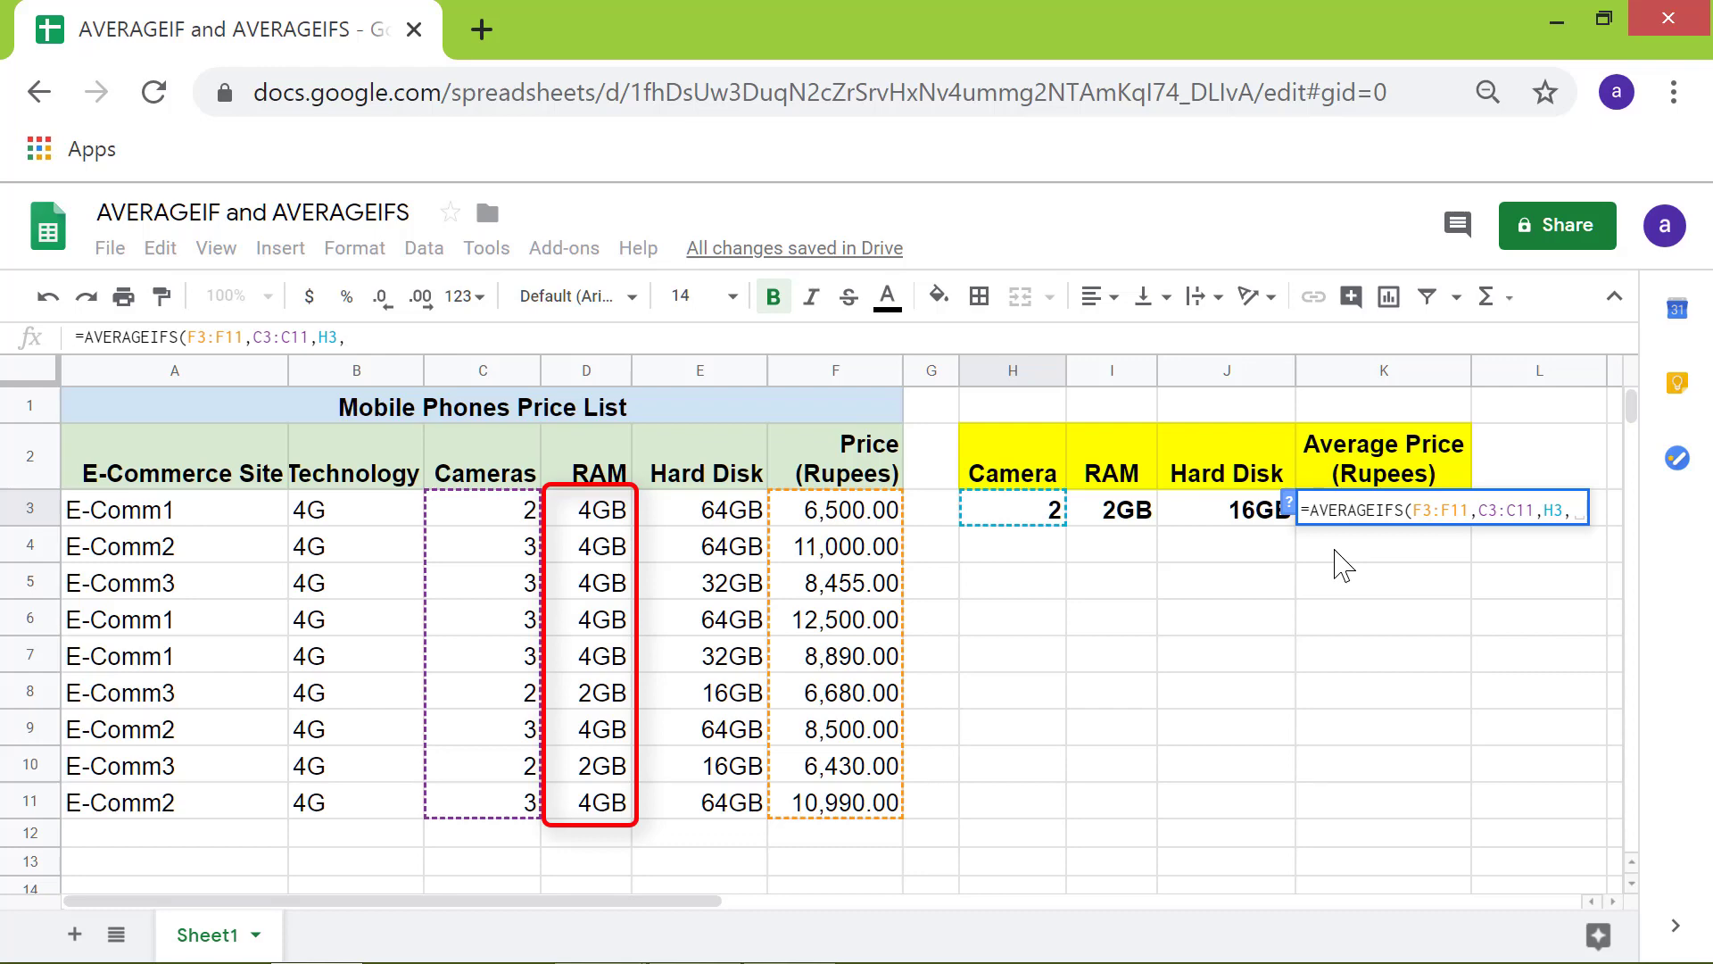
# - Add criteria pairs D3:D11/I3 and E3:E11/J3 and enter the formula, giving 6,555.00
pyautogui.click(589, 514)
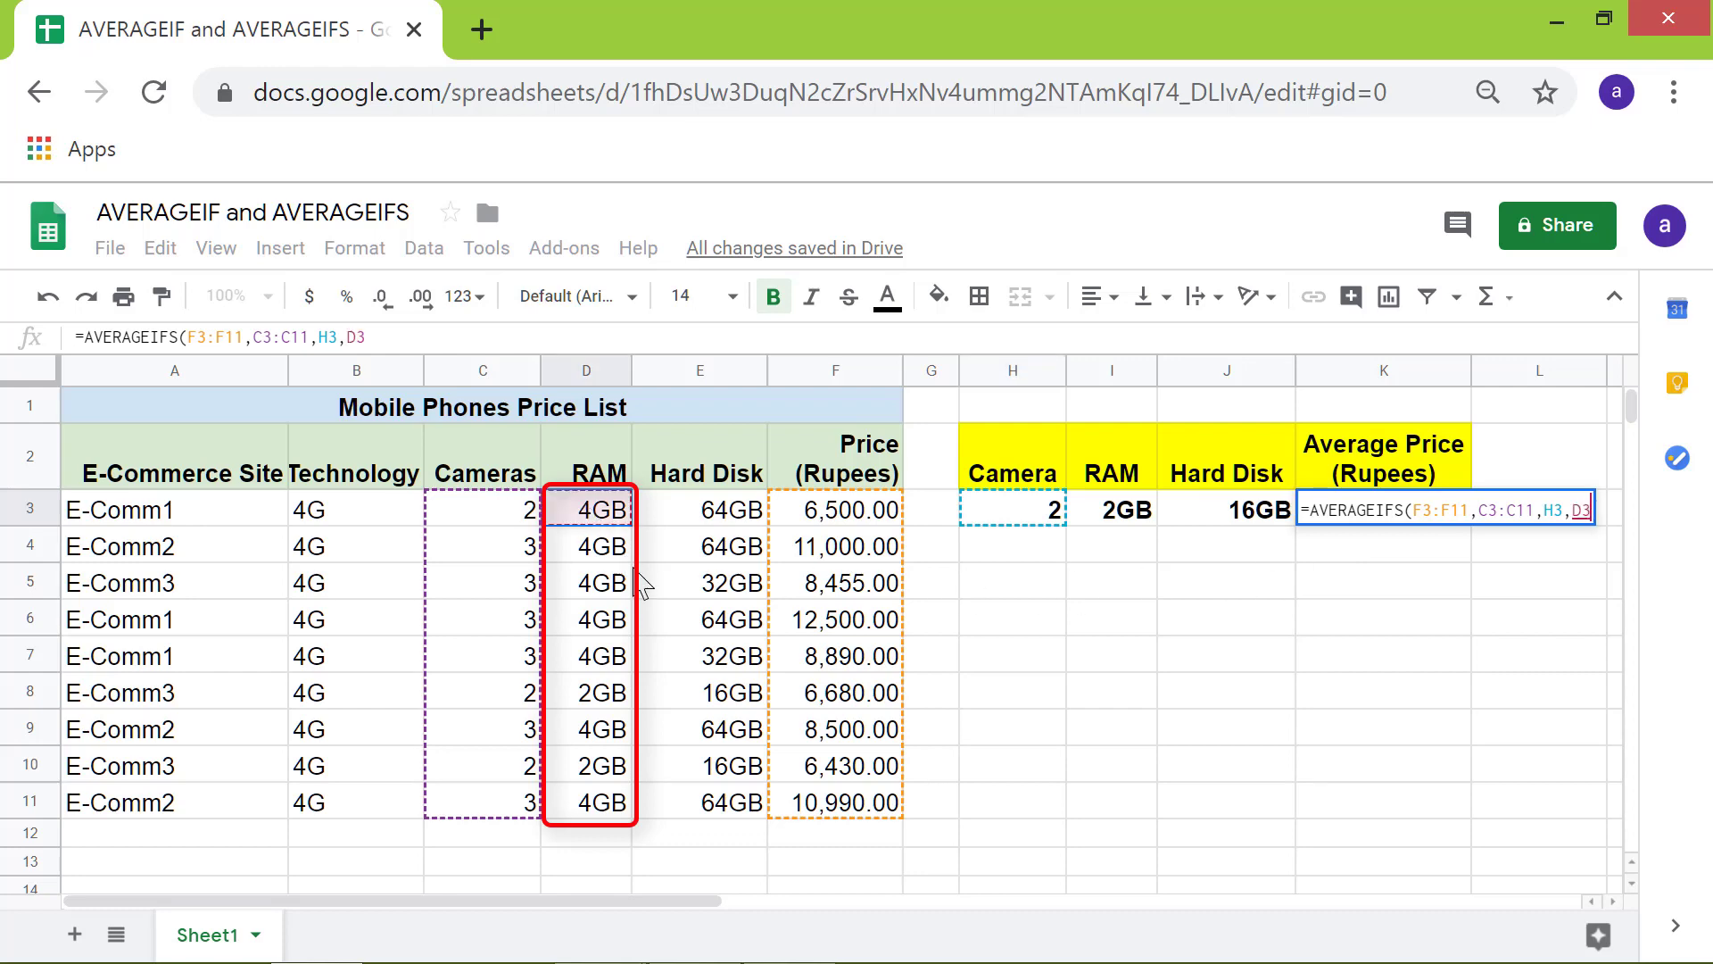
pyautogui.keyDown('shift'); pyautogui.click(625, 803); pyautogui.keyUp('shift')
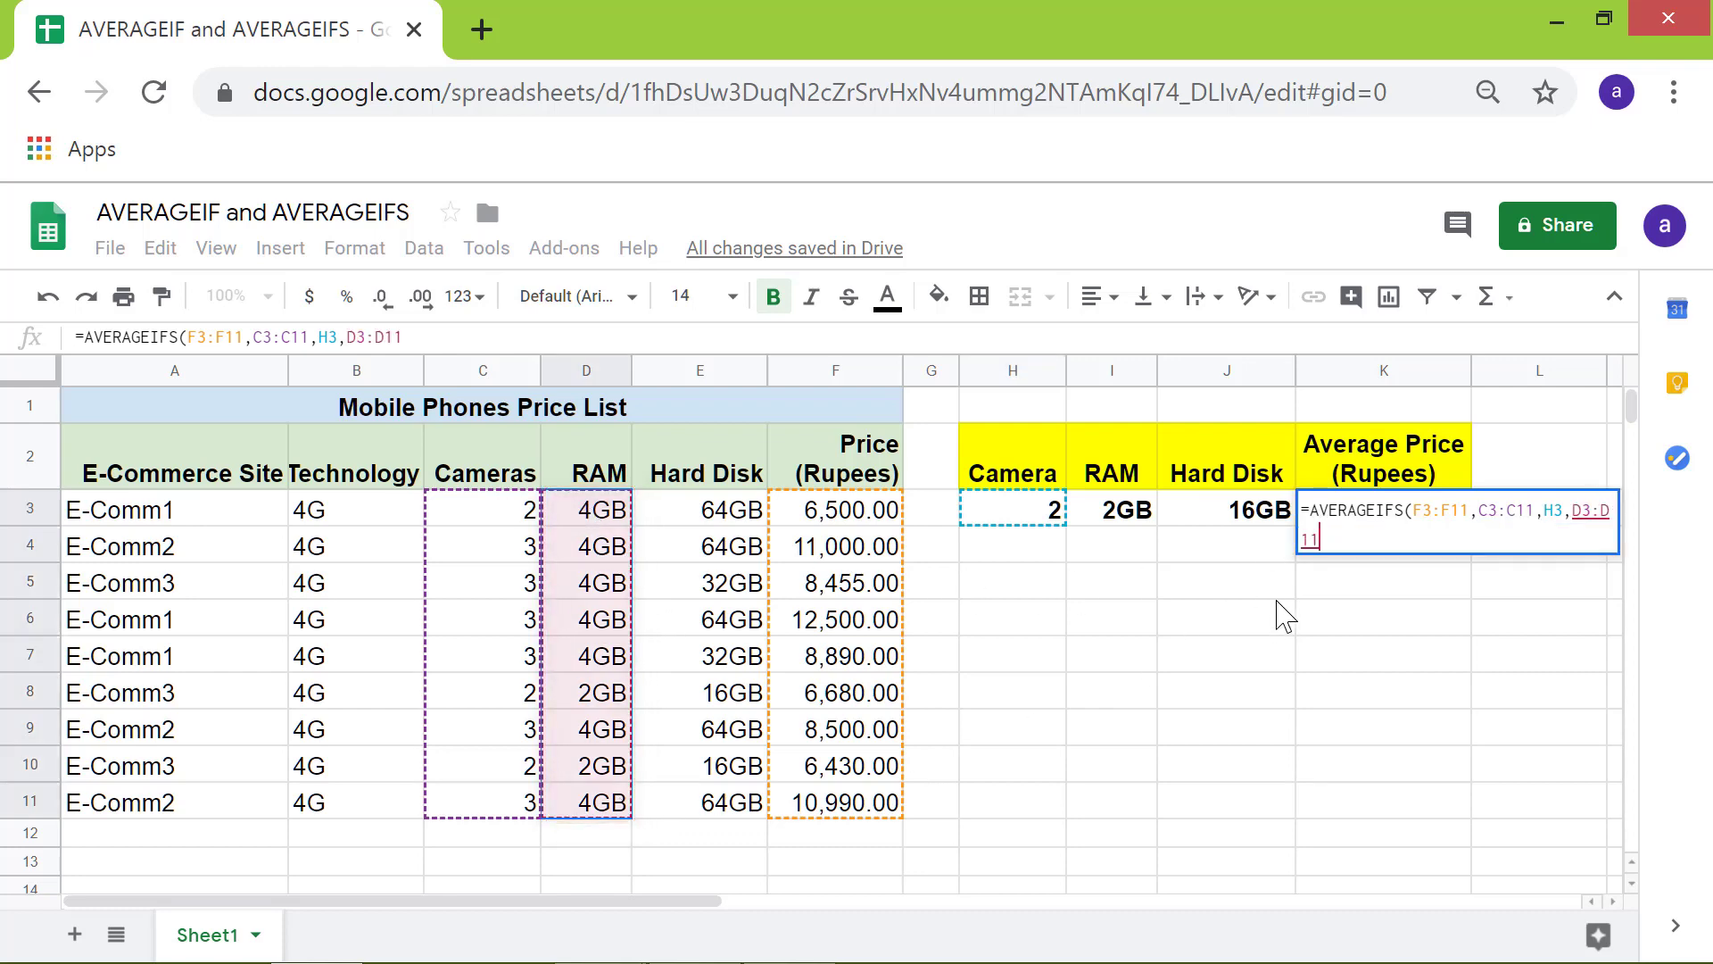
pyautogui.write(',')
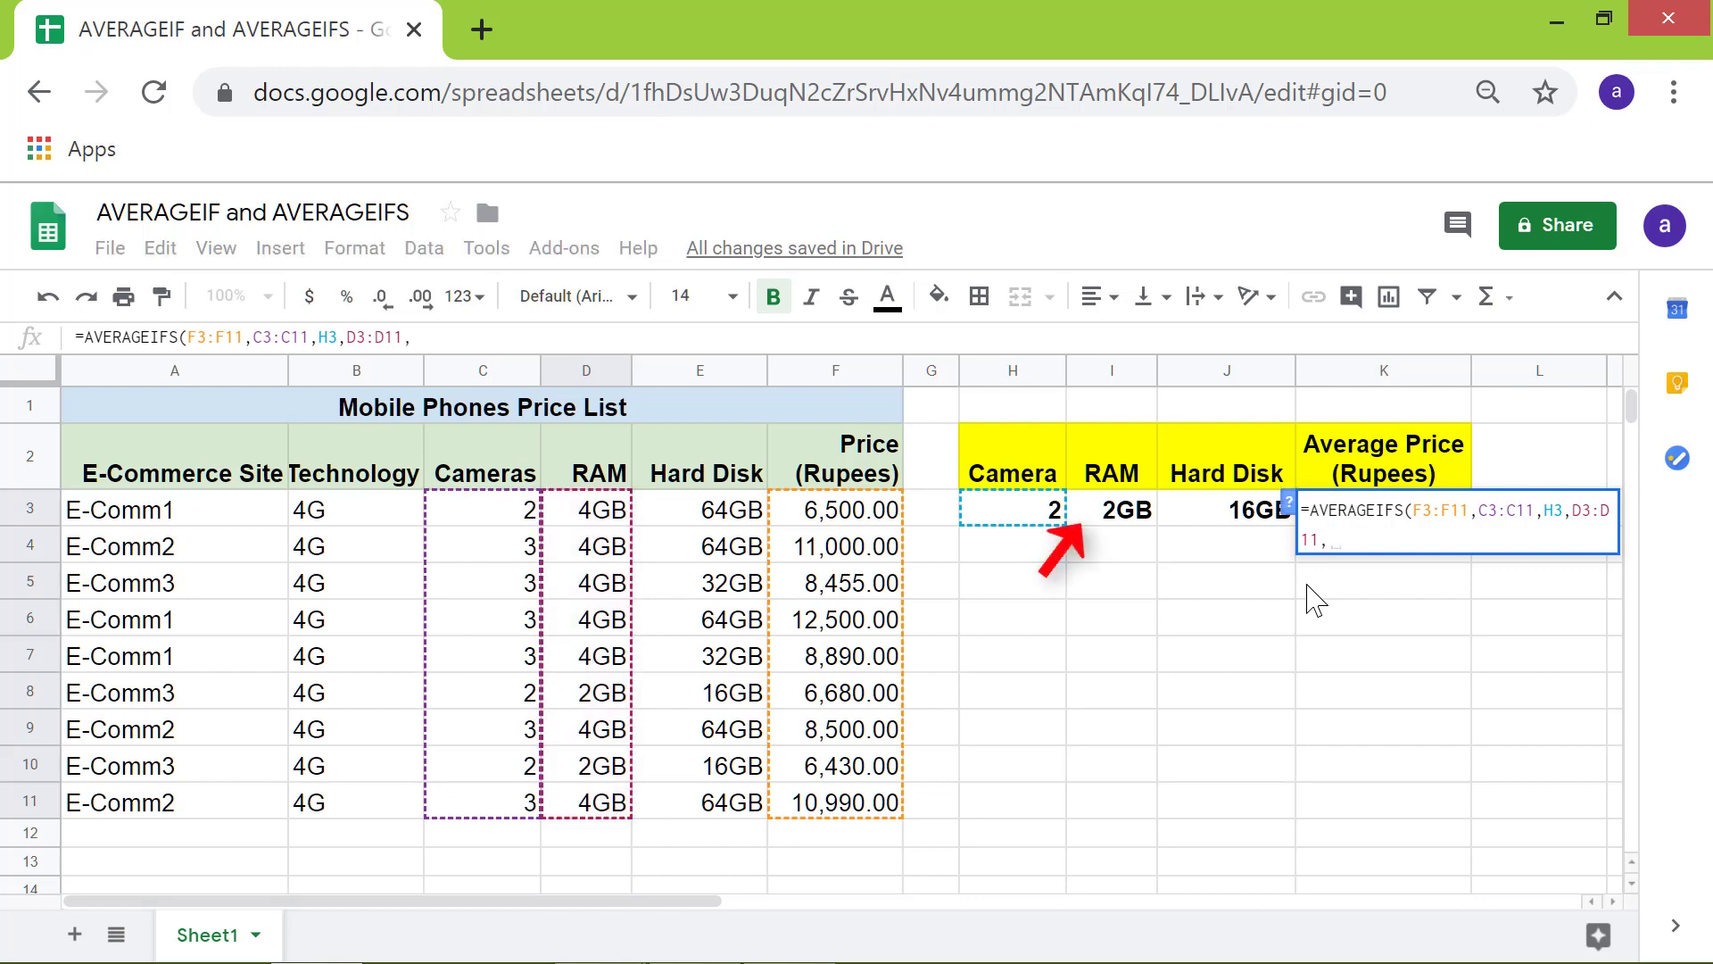
pyautogui.click(1136, 524)
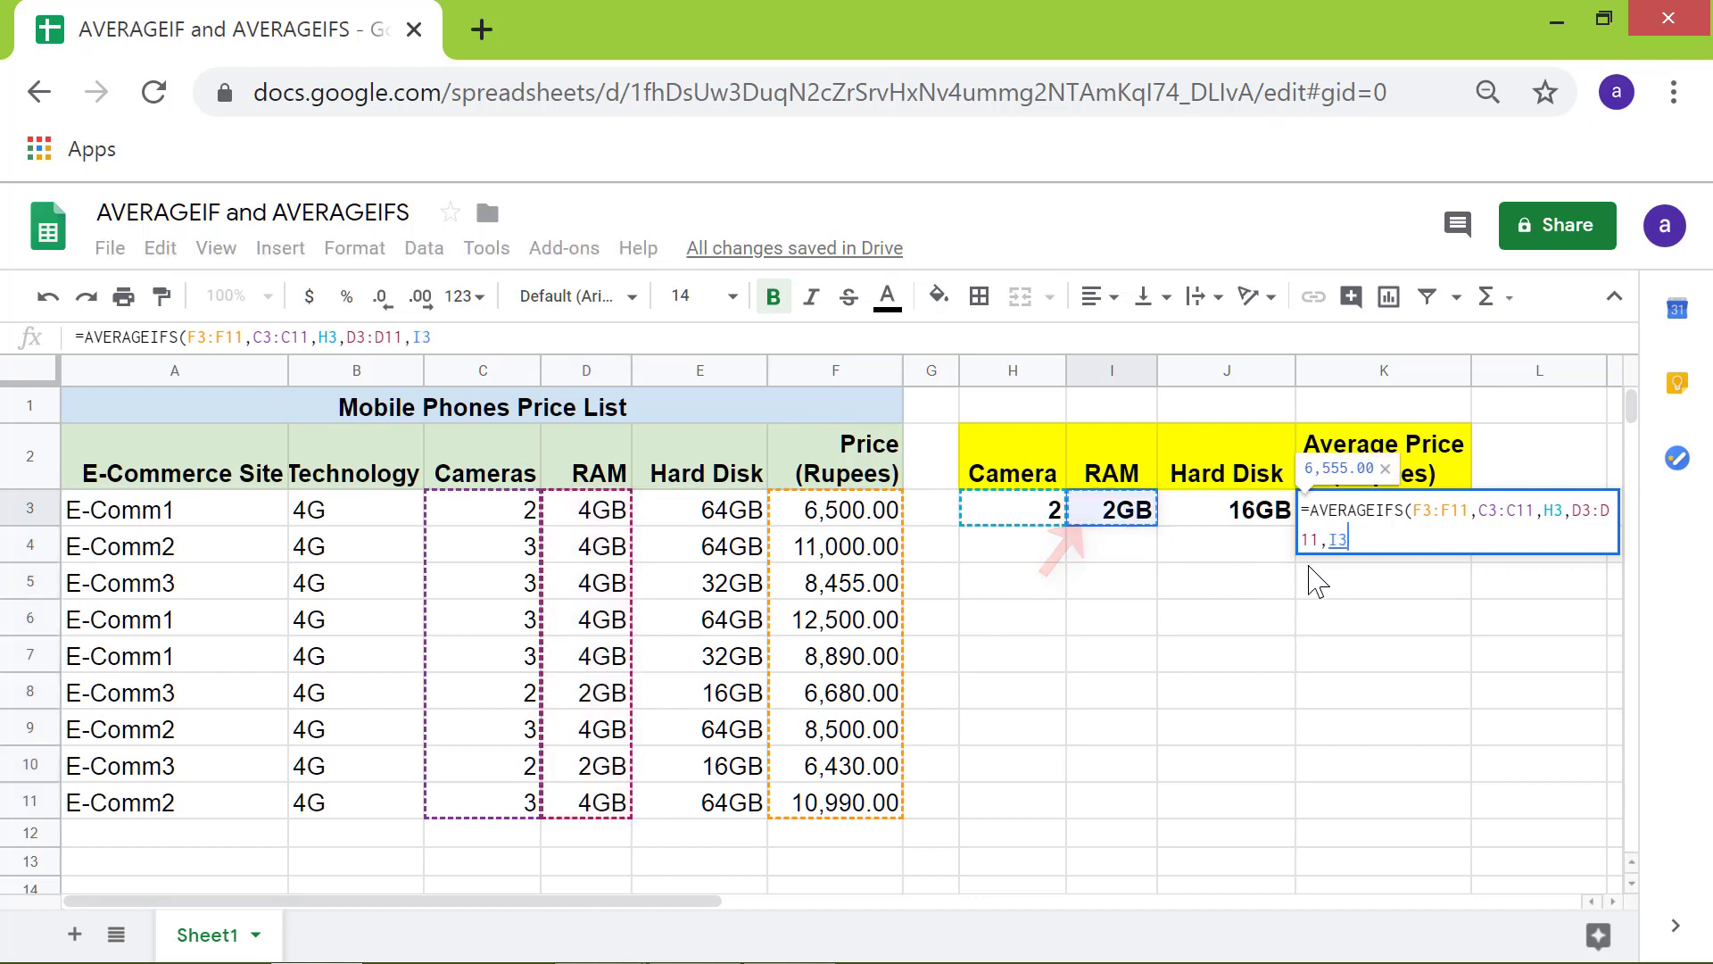
pyautogui.write(',')
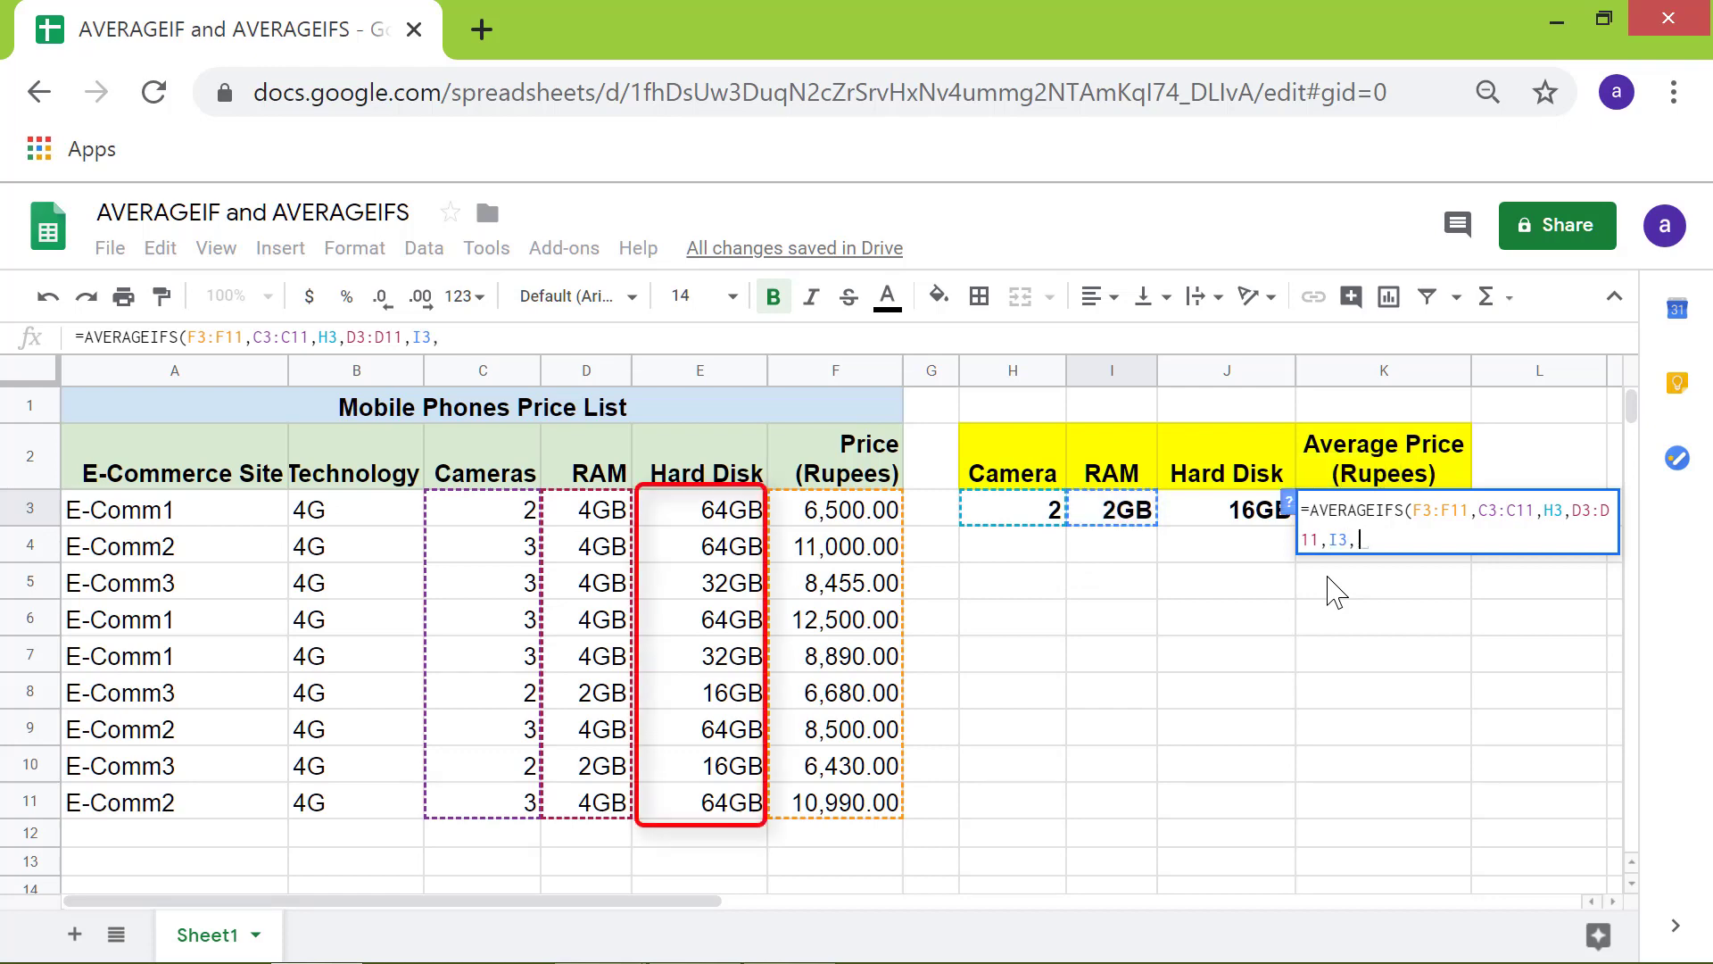
pyautogui.click(749, 522)
pyautogui.moveTo(750, 779); pyautogui.dragTo(732, 808)
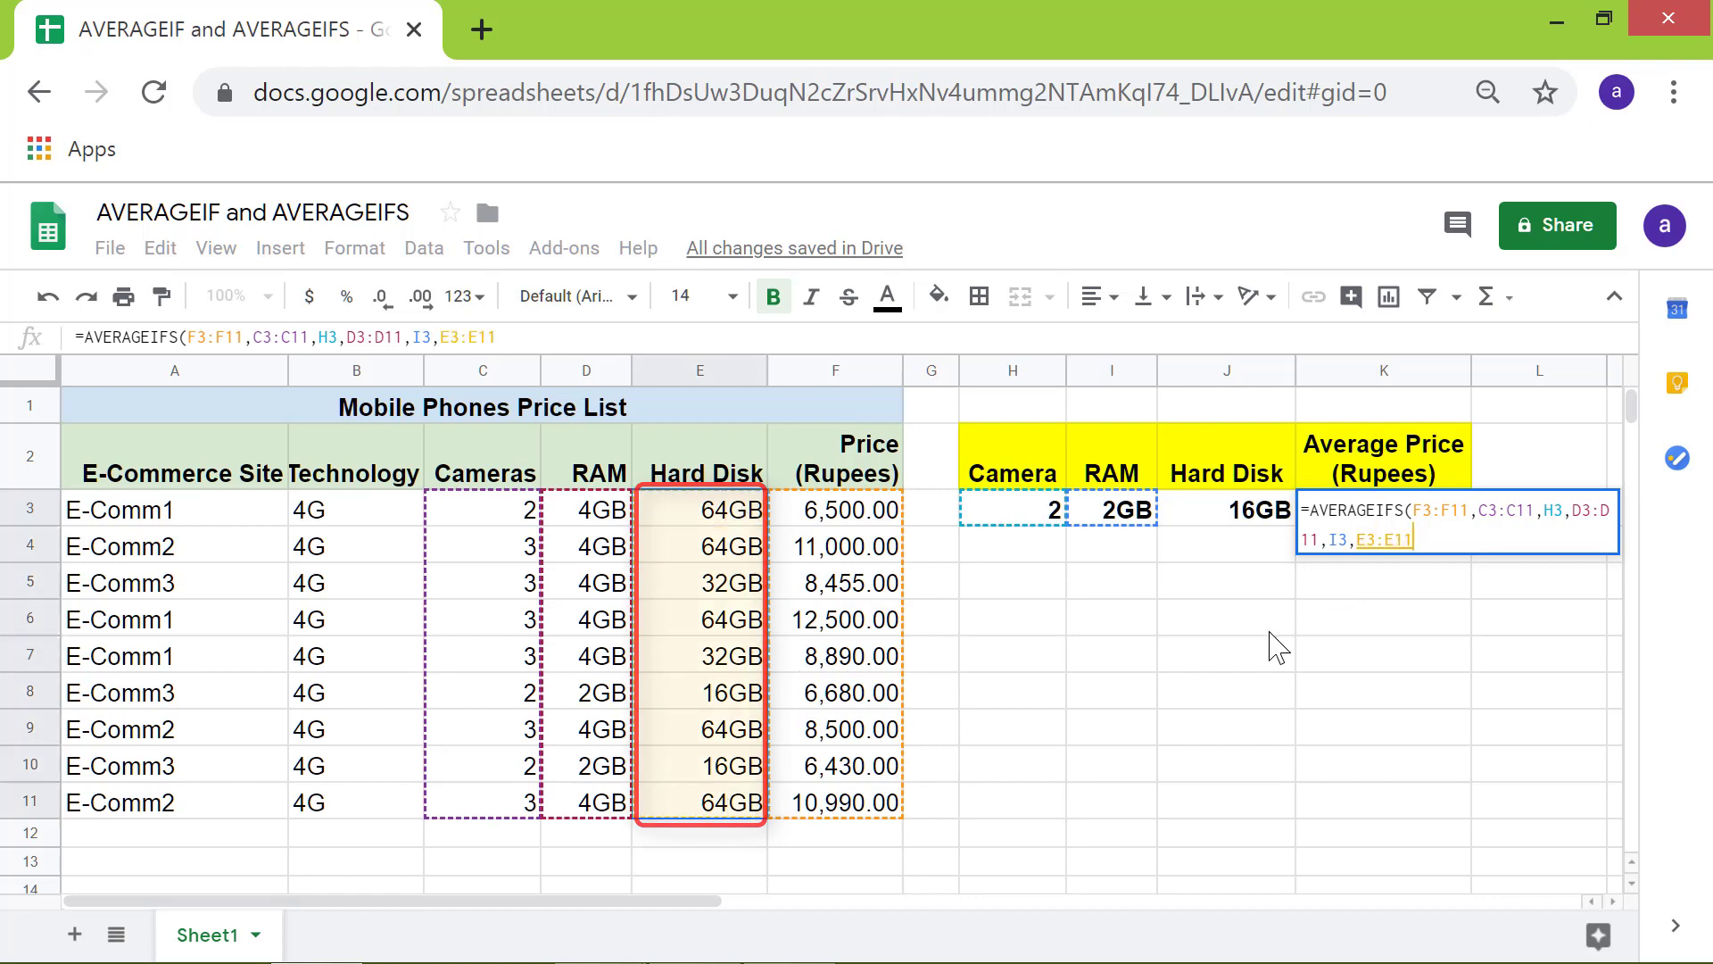
pyautogui.write(',')
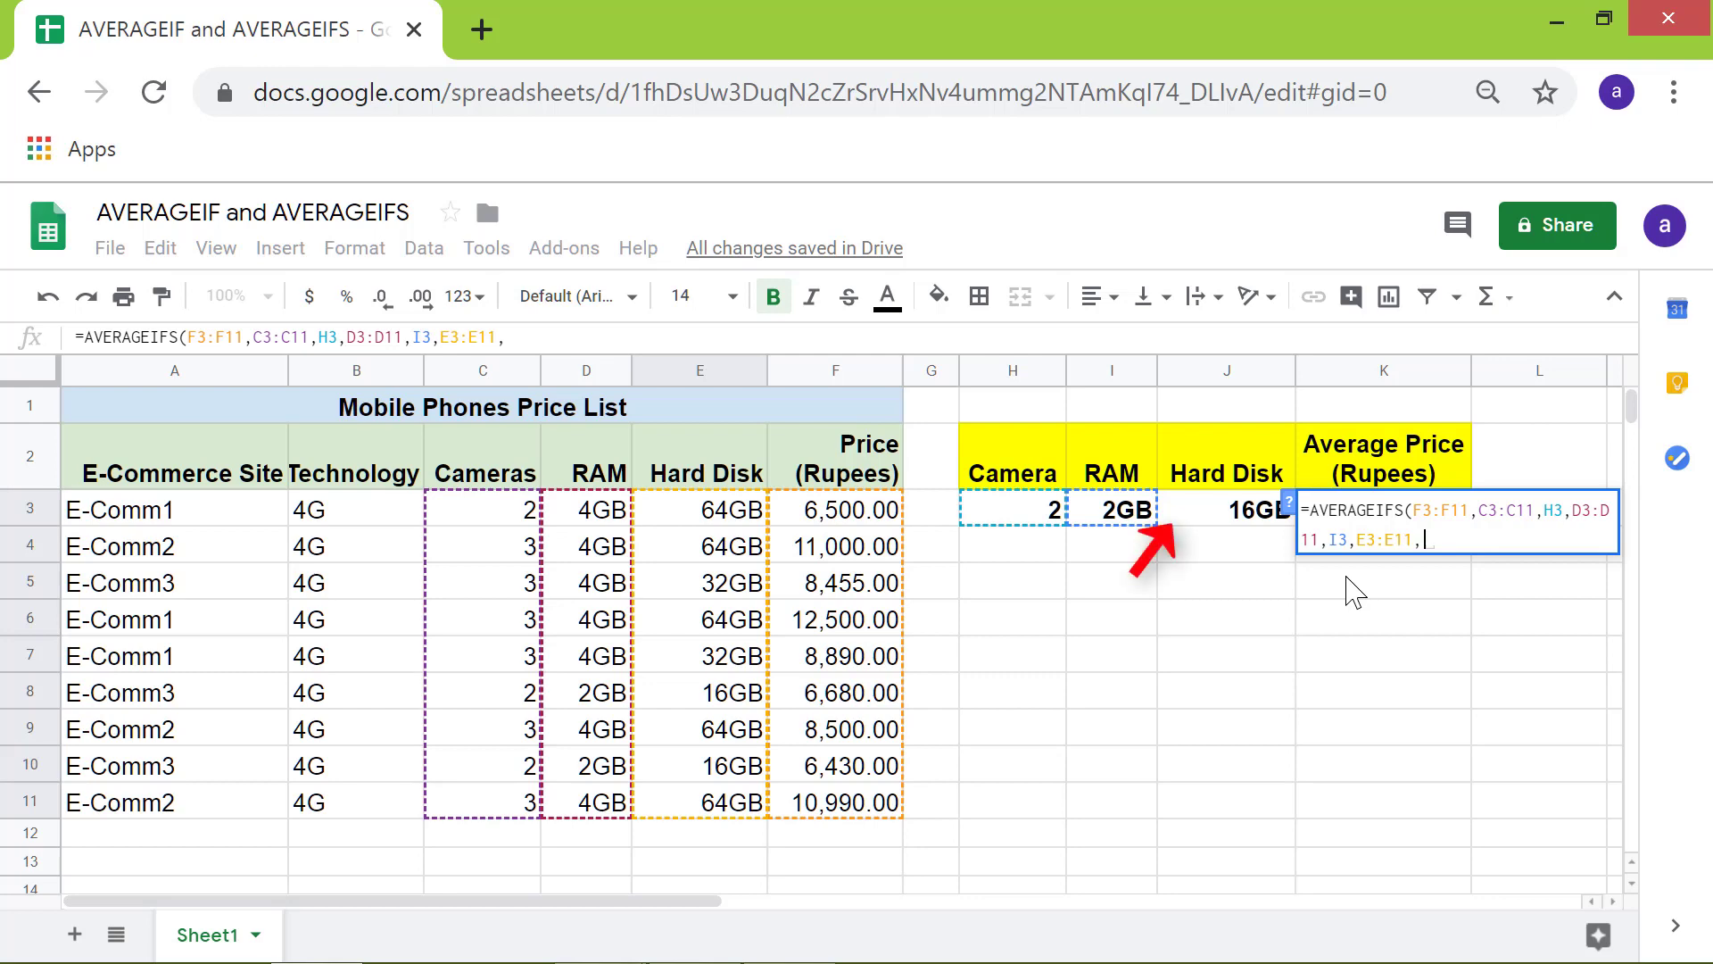
pyautogui.click(1234, 517)
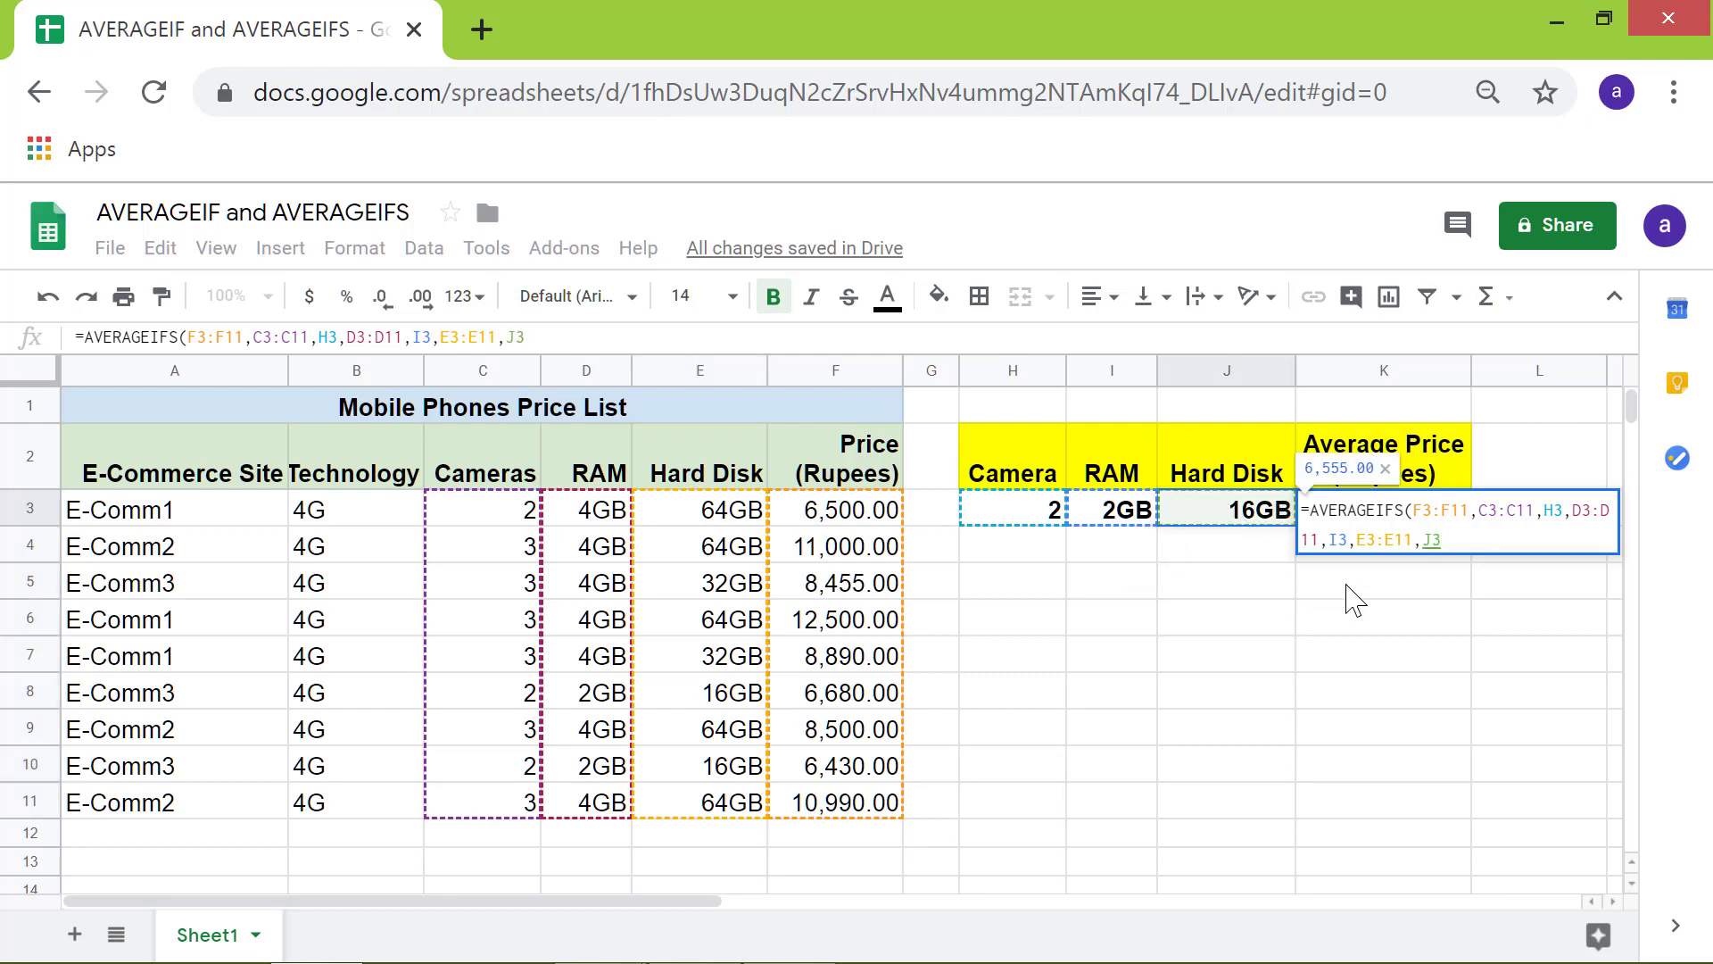
pyautogui.press('Return')
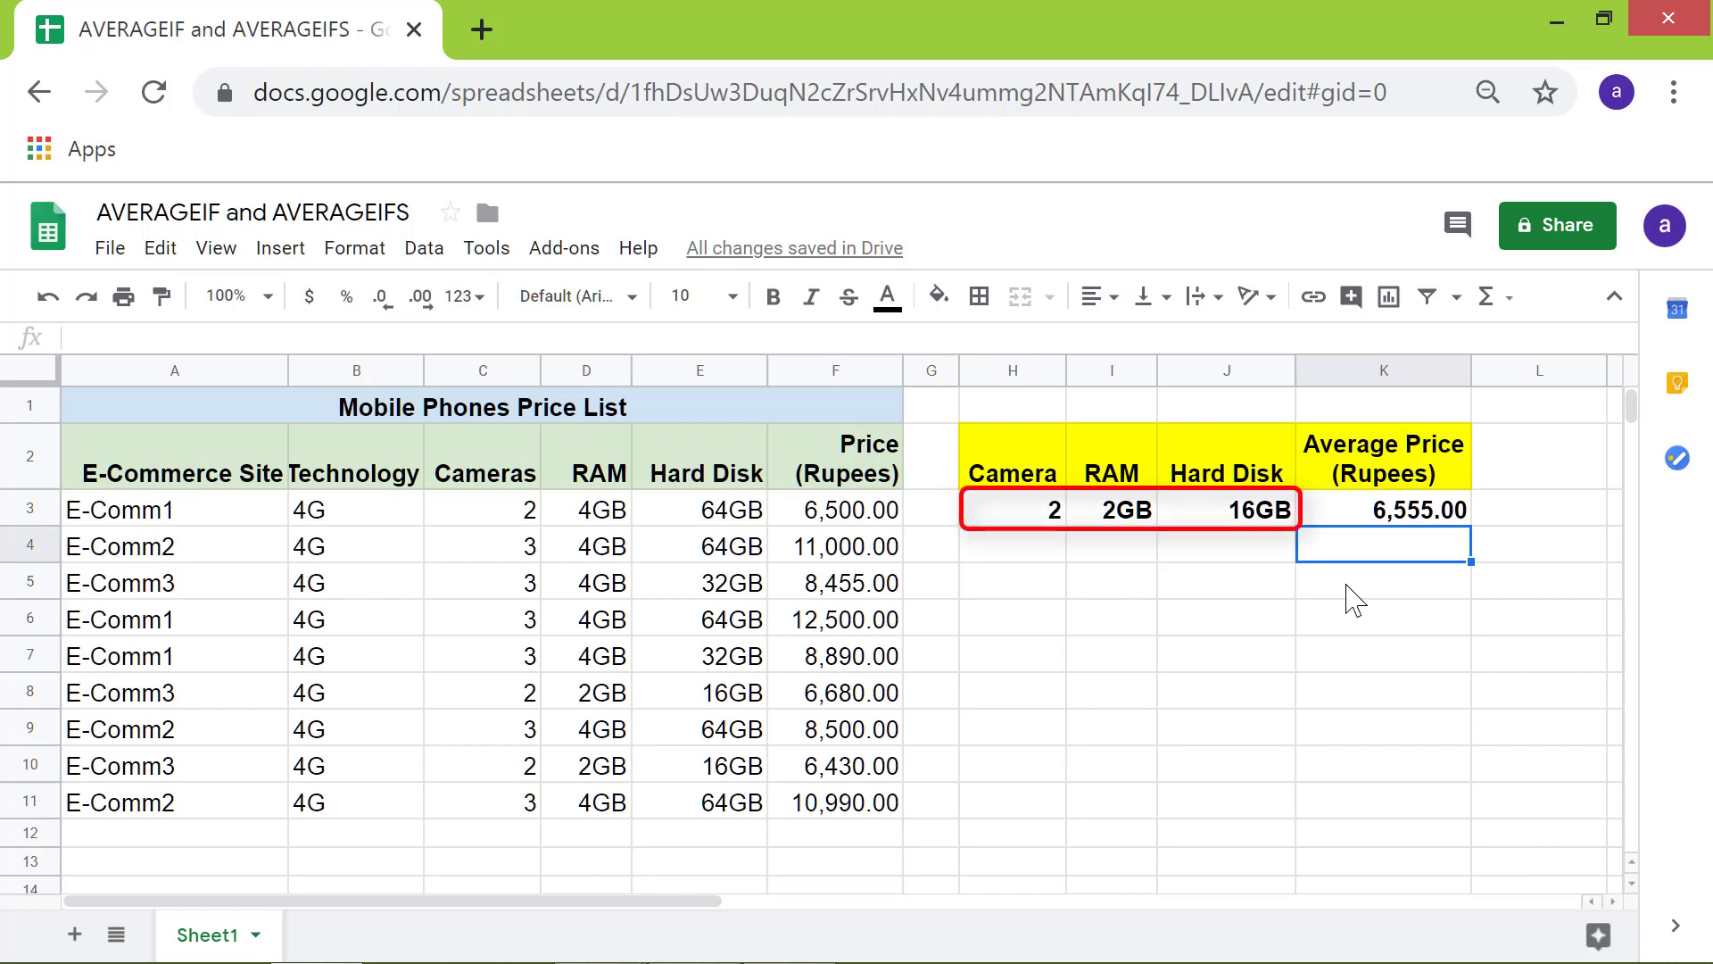
pyautogui.click(1032, 518)
# - Change the criteria to 3 cameras, 4GB RAM and 64GB hard disk
pyautogui.write('3')
pyautogui.press('Tab')
pyautogui.write('4GB')
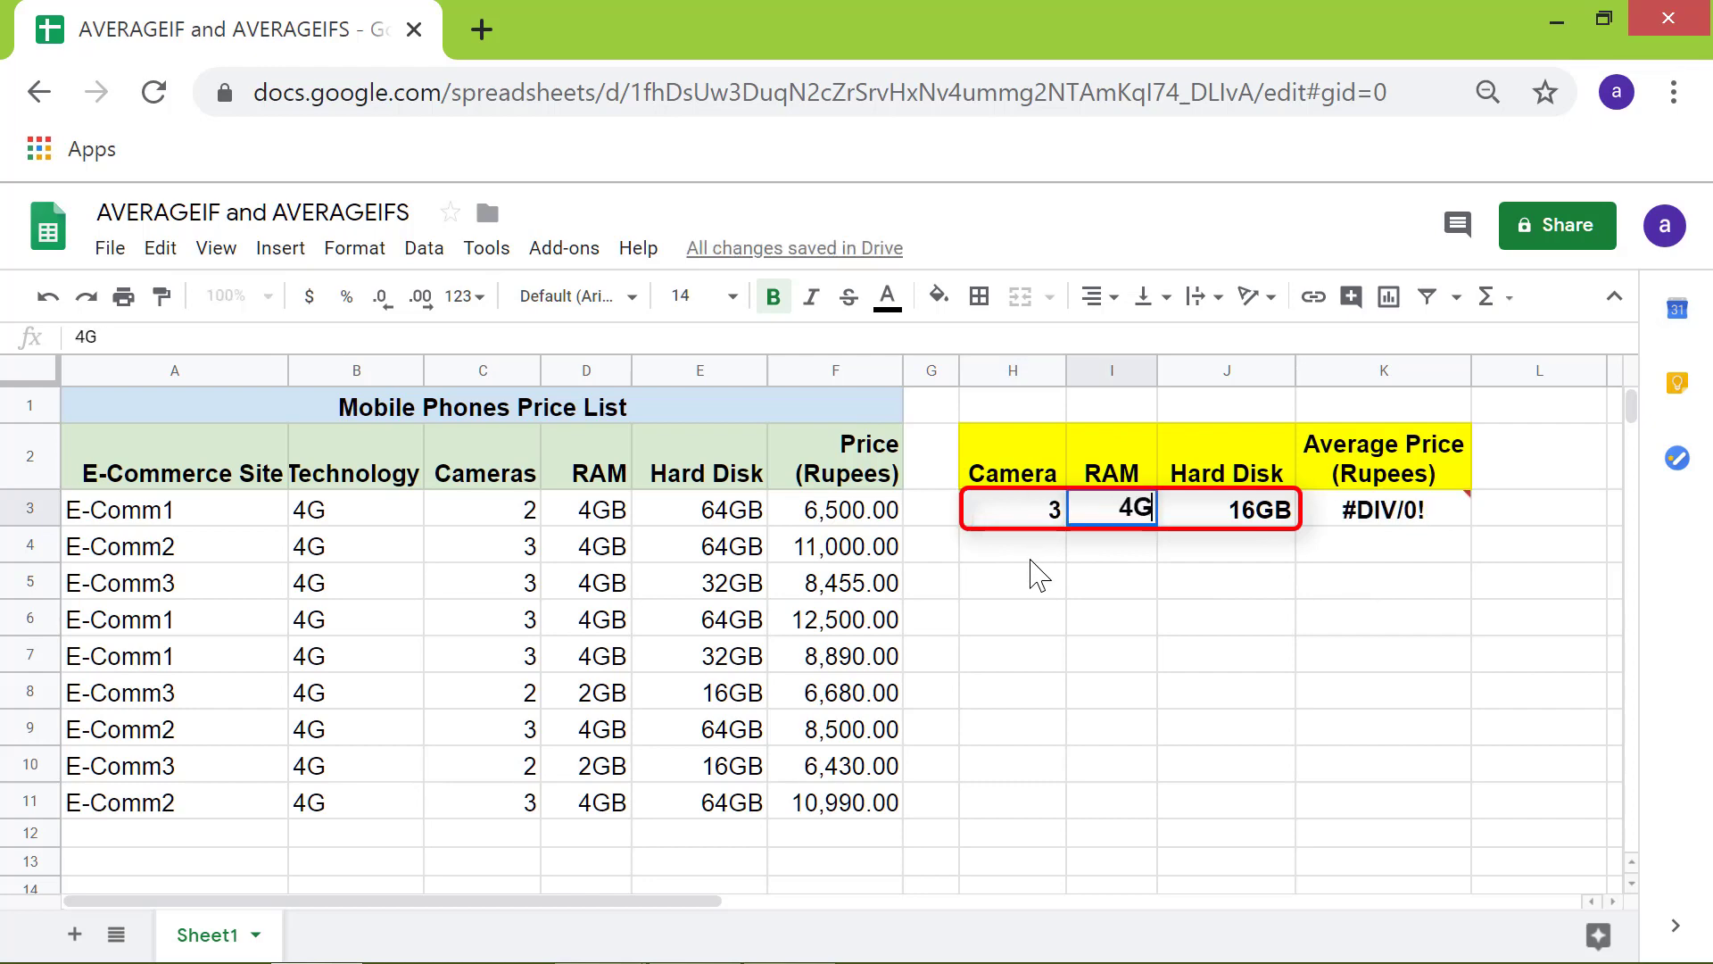
pyautogui.press('Tab')
pyautogui.write('64GB')
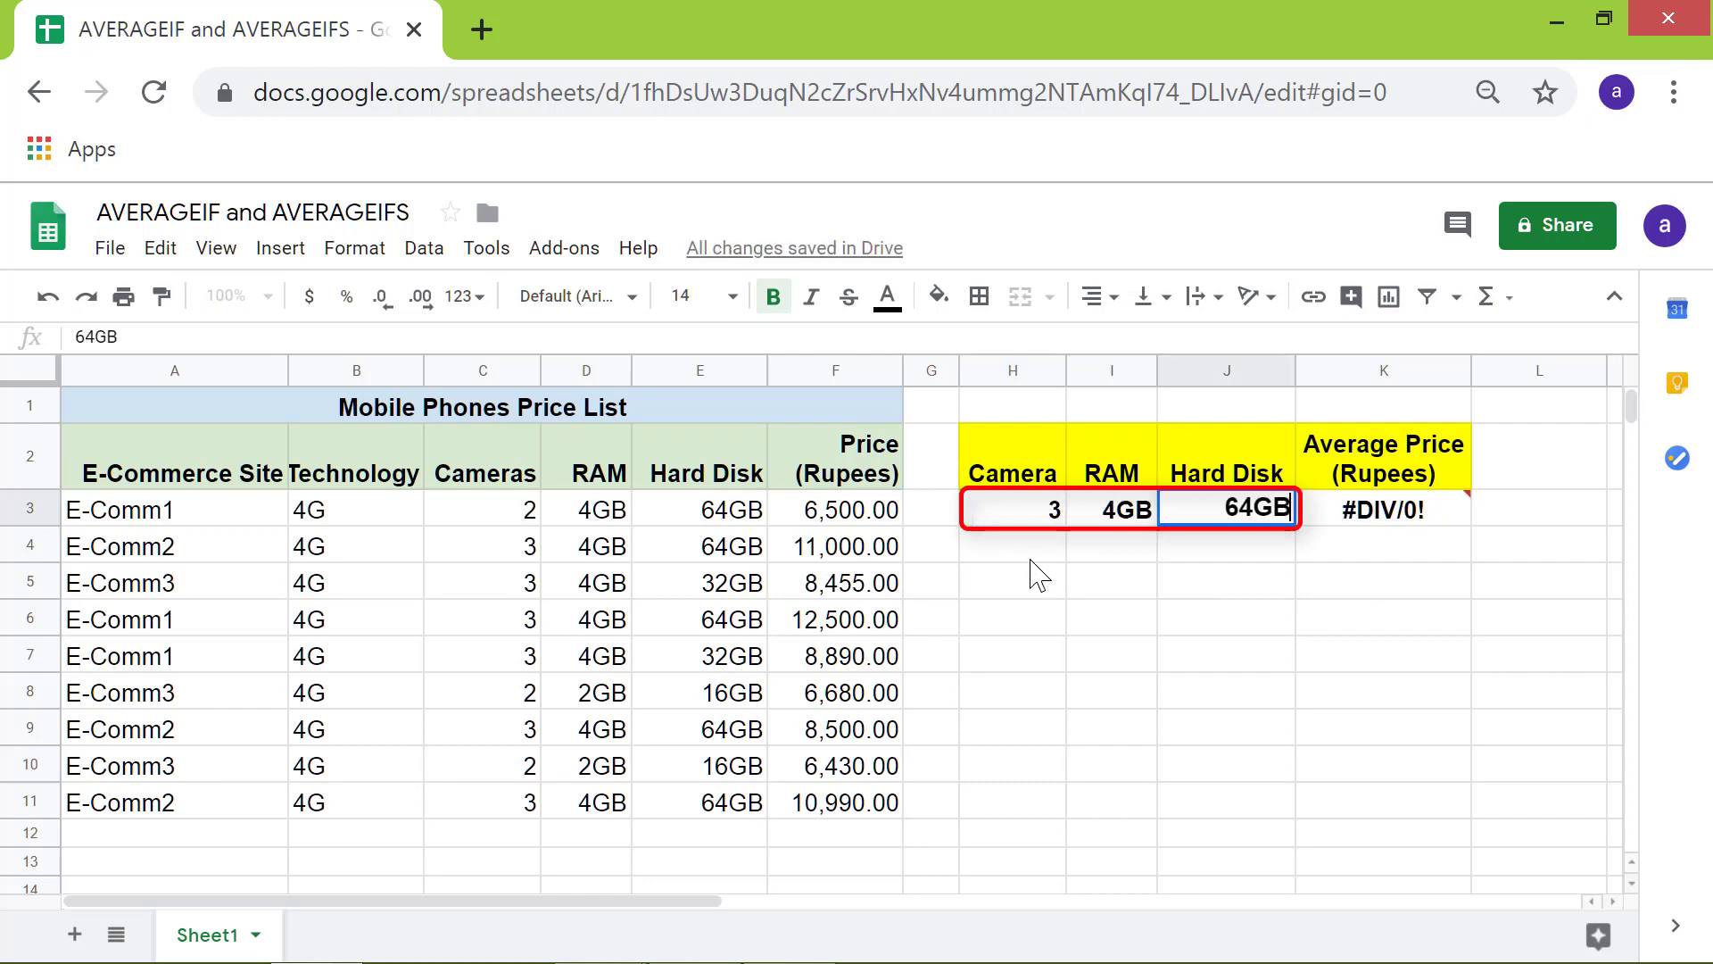
pyautogui.press('Return')
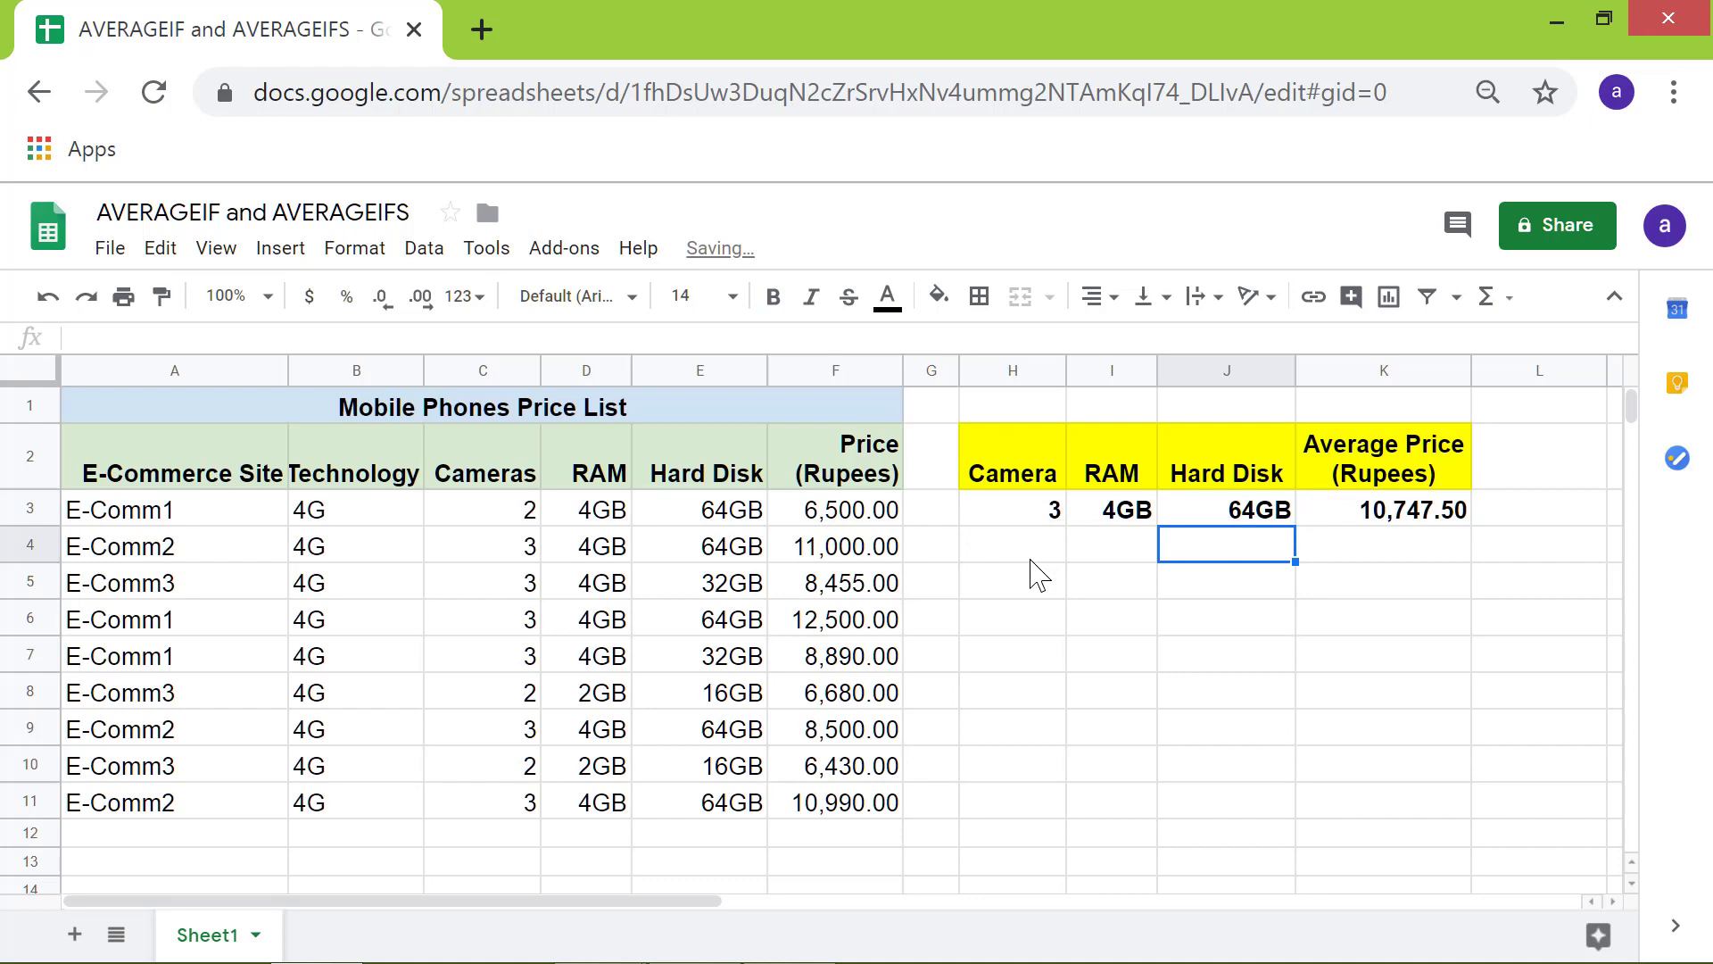